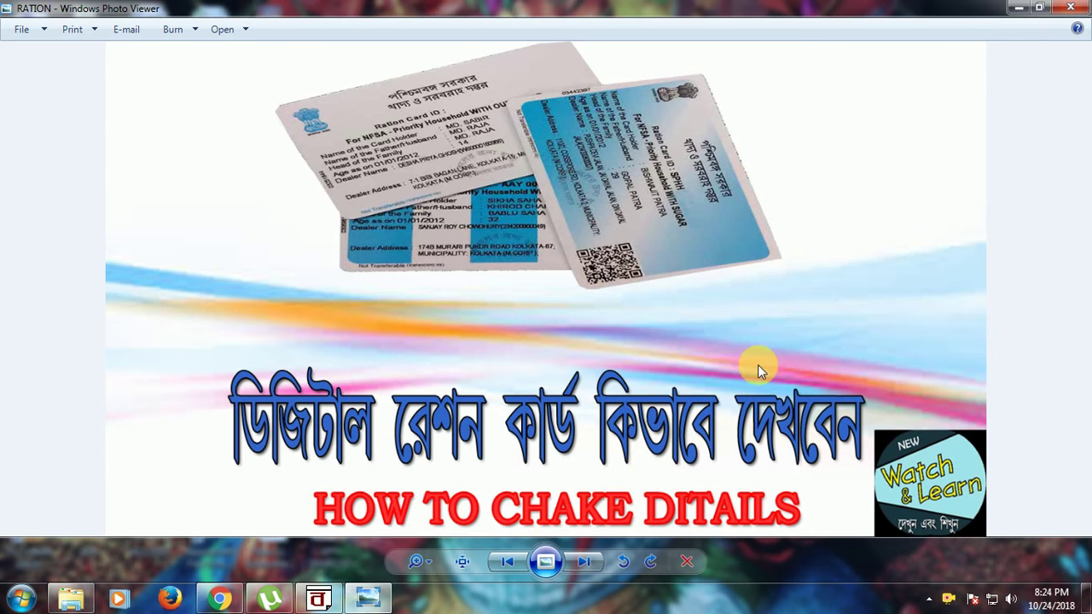
Step: Minimize the RATION title image in Windows Photo Viewer to show the desktop
click(1017, 8)
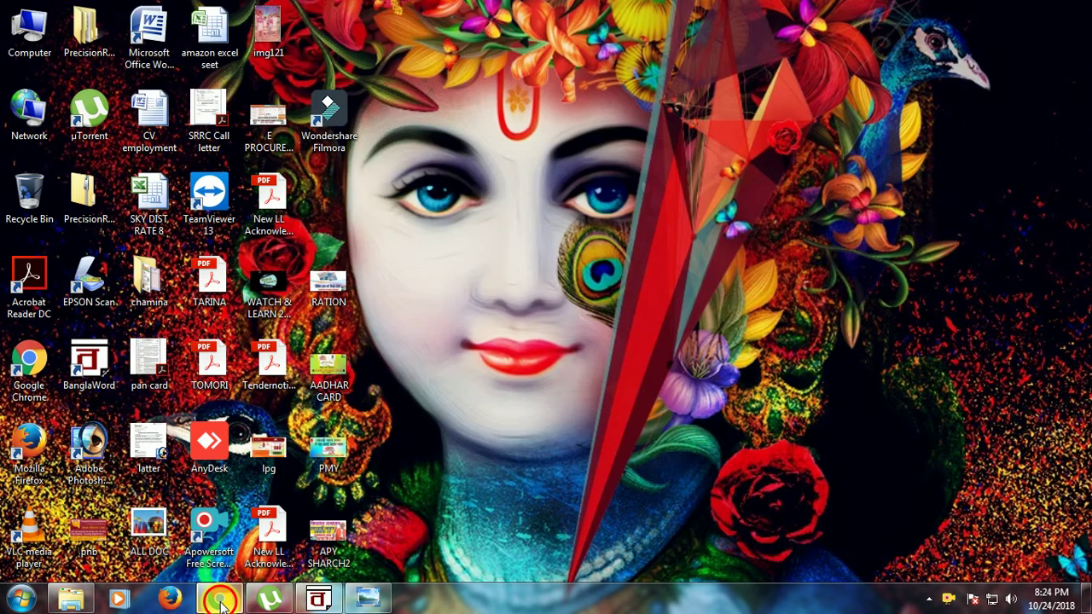
Step: In a new Chrome tab, search Google for 'ration card' using the RATION suggestion
click(221, 601)
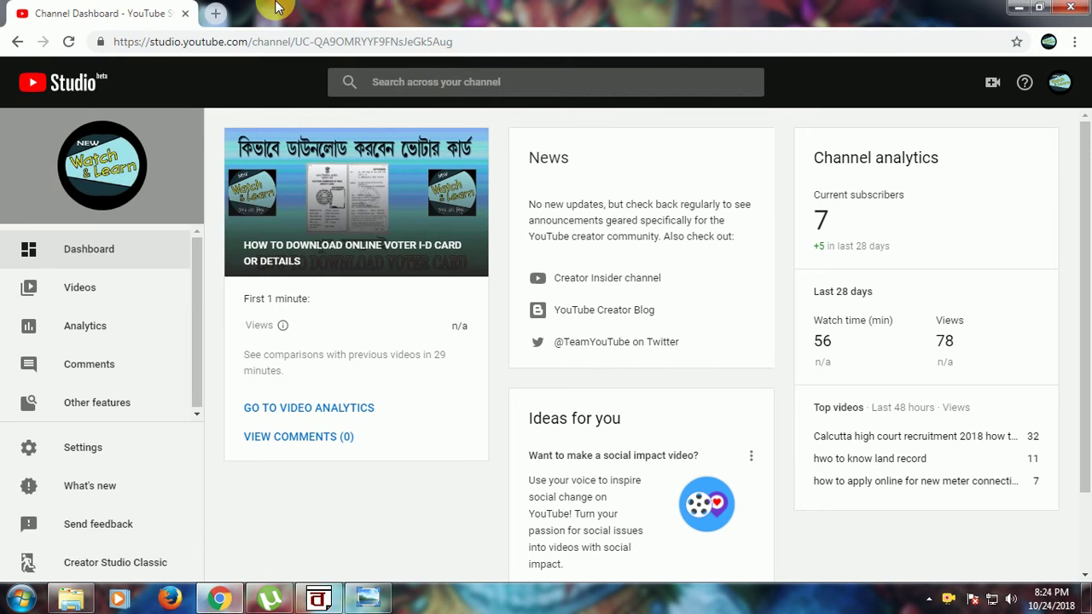
click(215, 15)
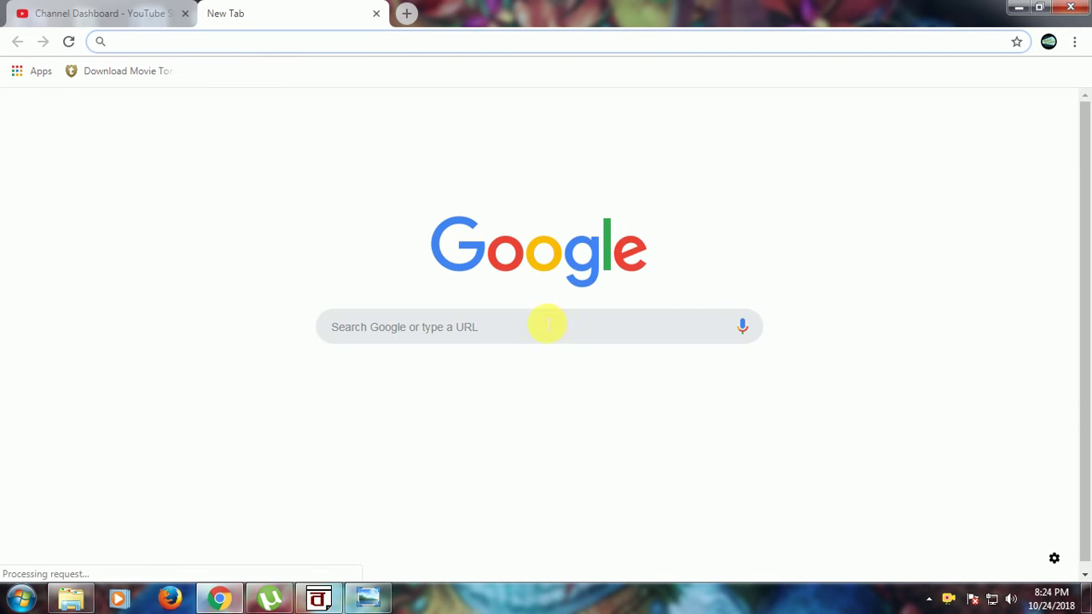
click(373, 426)
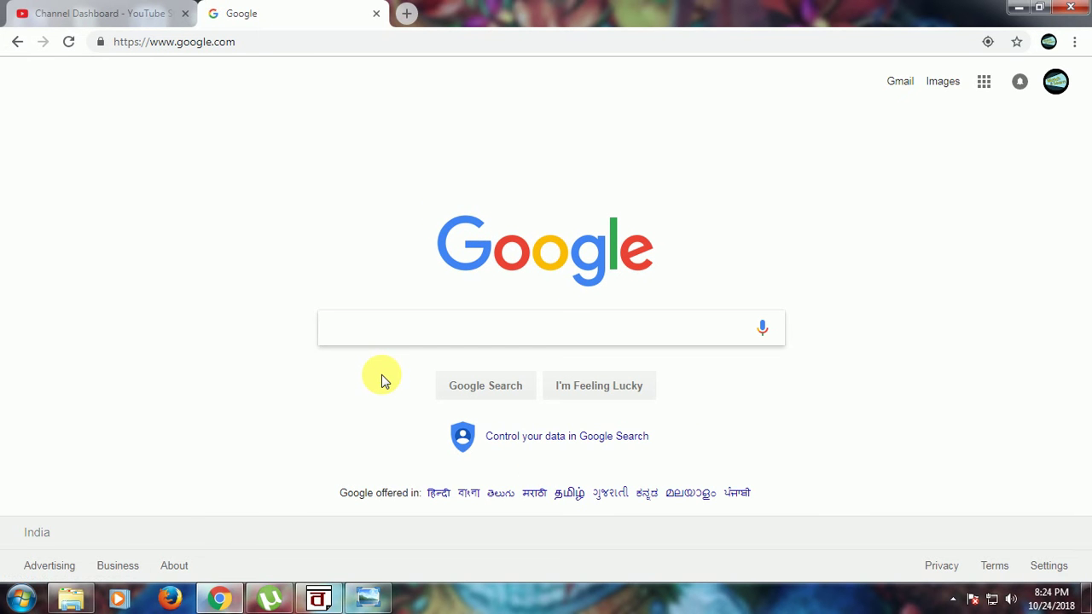
text(RATION)
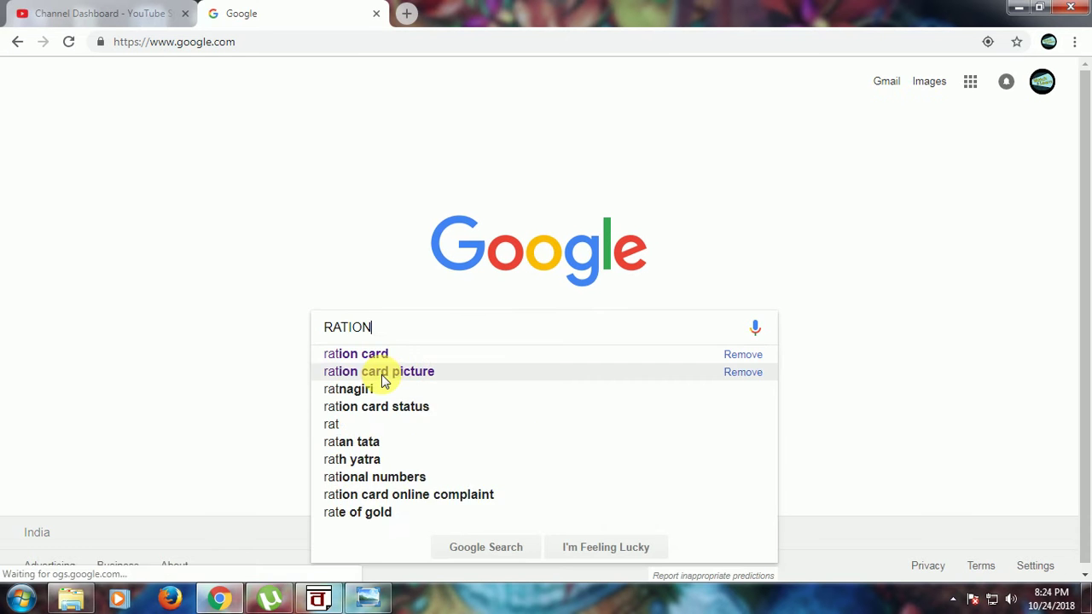
click(383, 353)
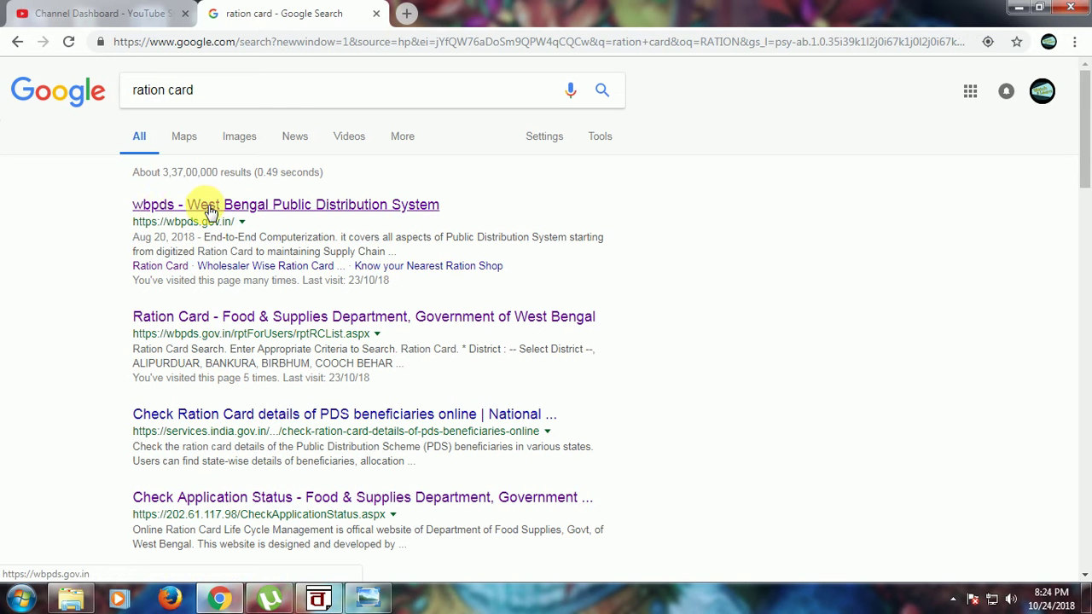
Step: Open the wbpds result and go to FEATURES > Search Ration Card Details
click(356, 208)
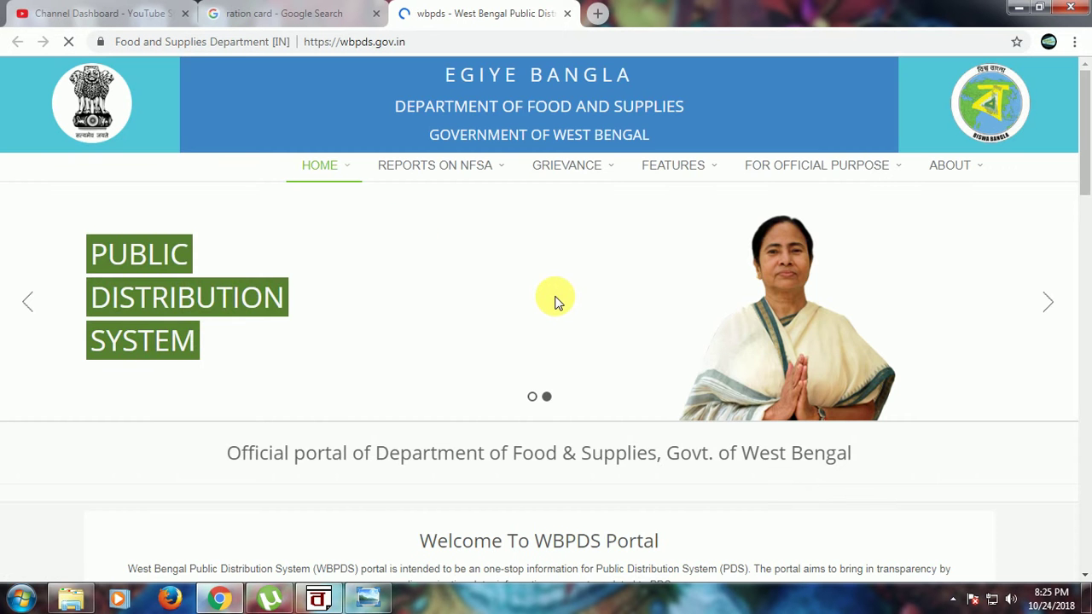
mouse_move(670, 171)
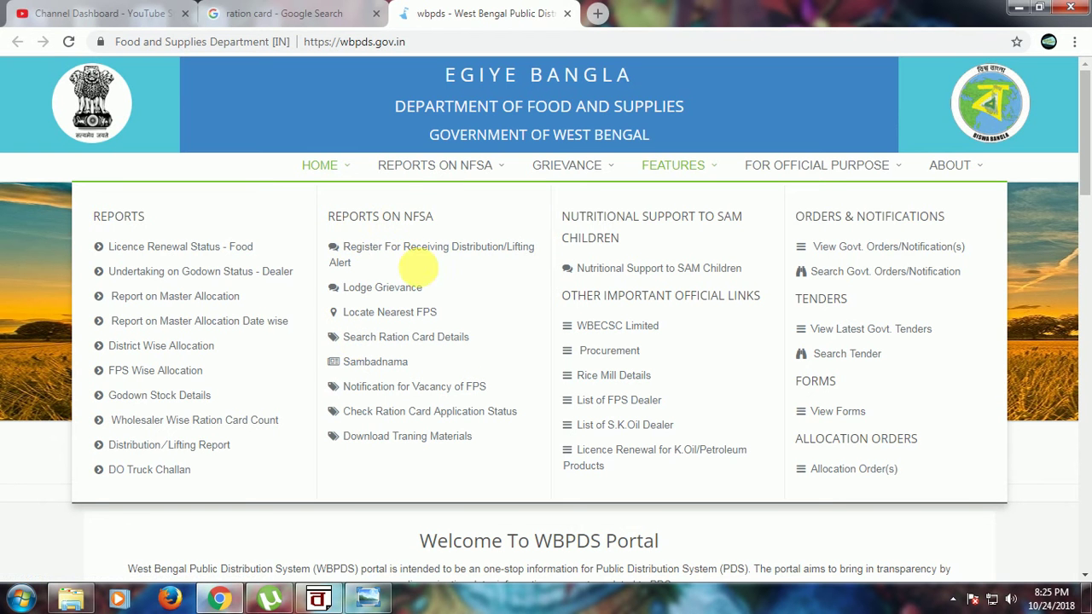
click(376, 346)
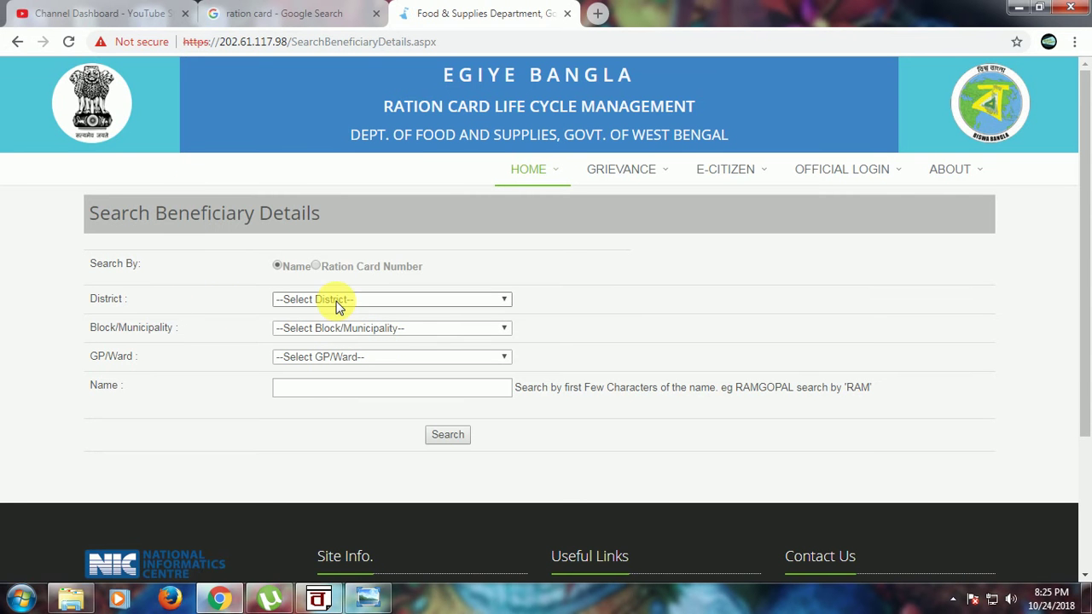
Step: Choose district SOUTH TWENTY FOUR PARGANAS, block Jaynagar - II and GP/Ward GARDOANI
click(344, 303)
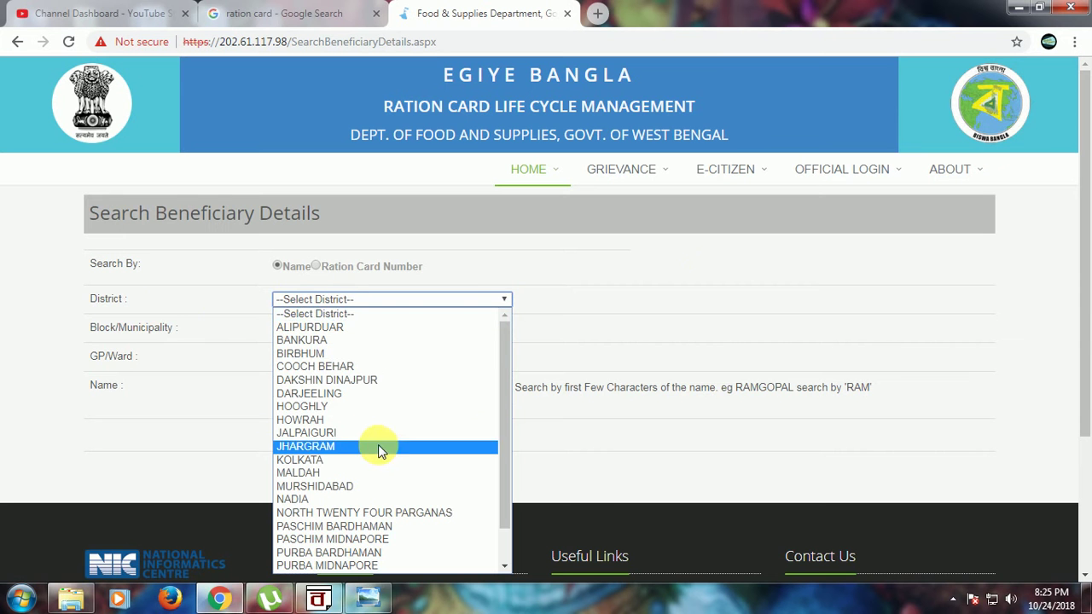
scroll(378, 444, down, 1)
click(319, 550)
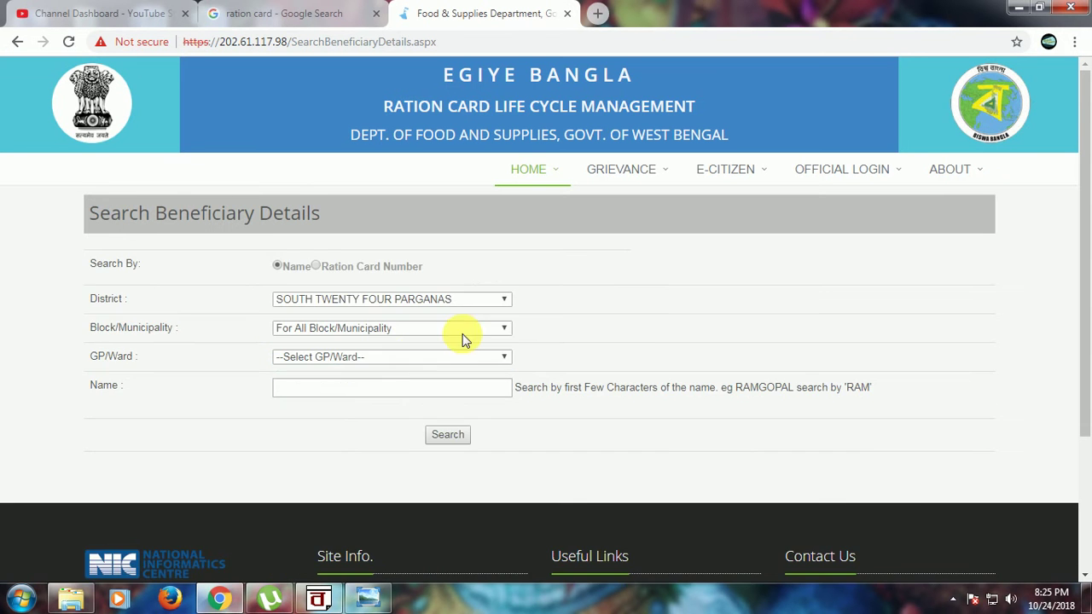
click(461, 331)
click(344, 313)
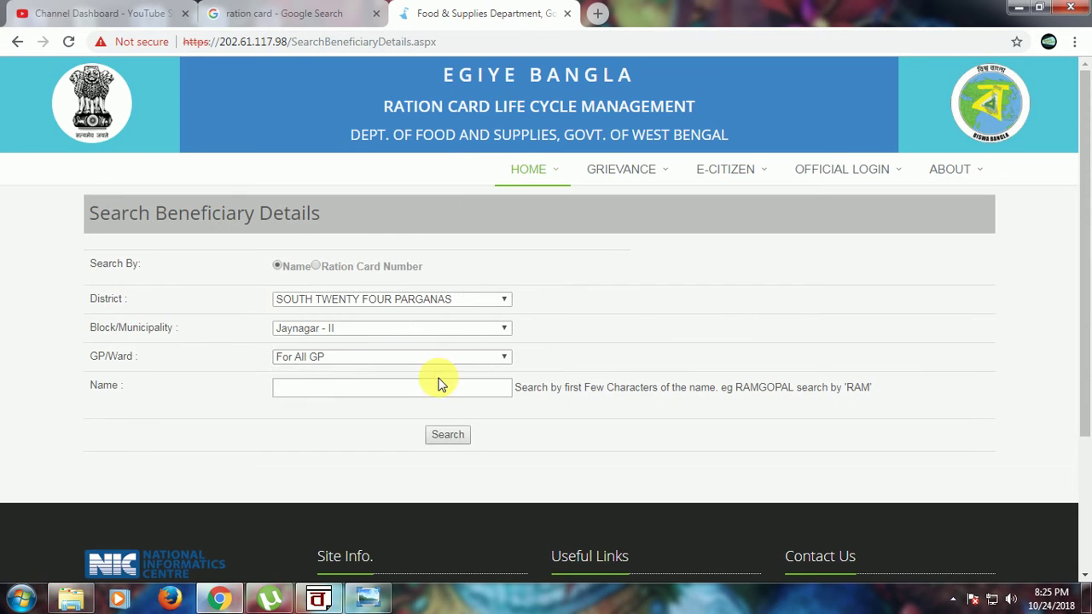
click(357, 335)
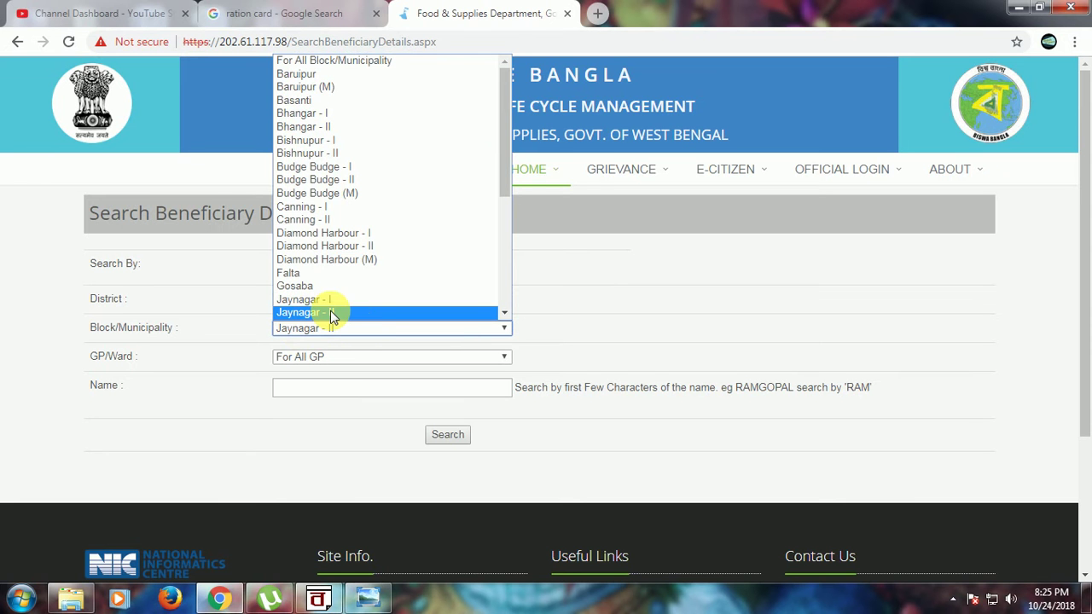
click(331, 312)
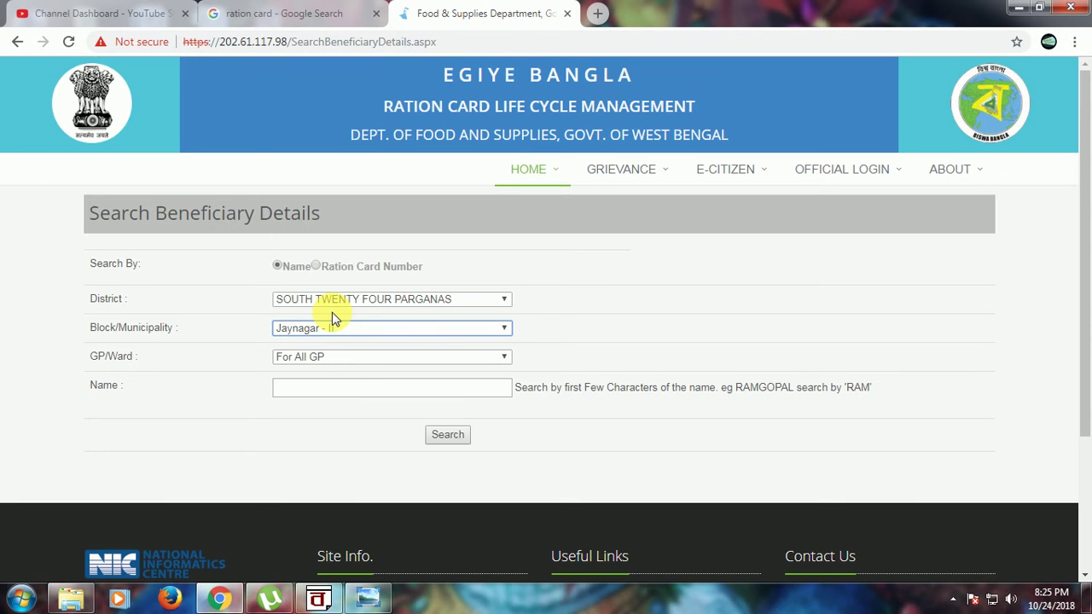
click(318, 358)
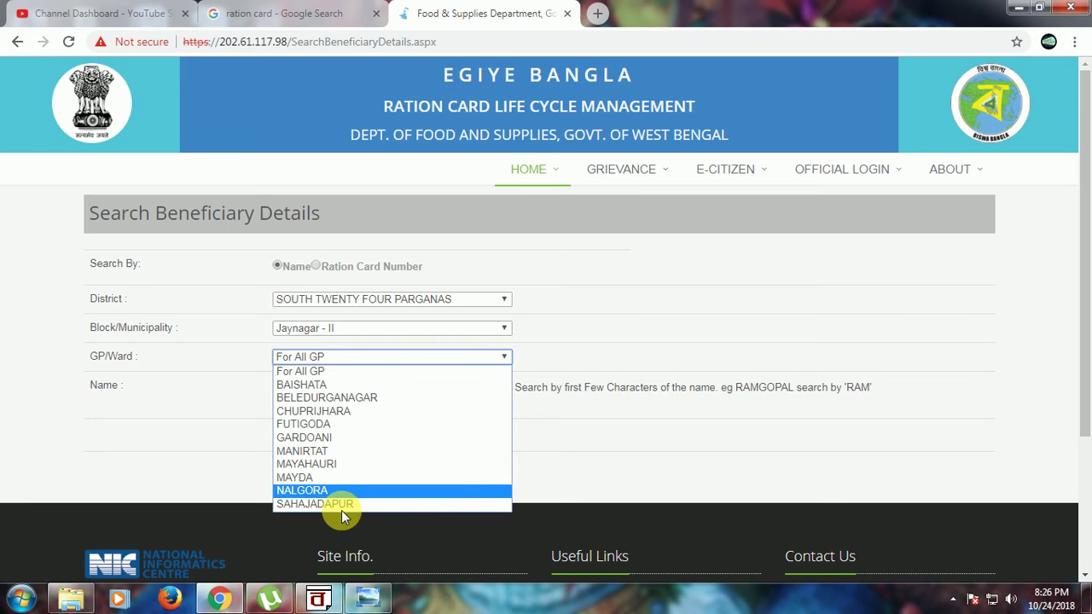
click(329, 438)
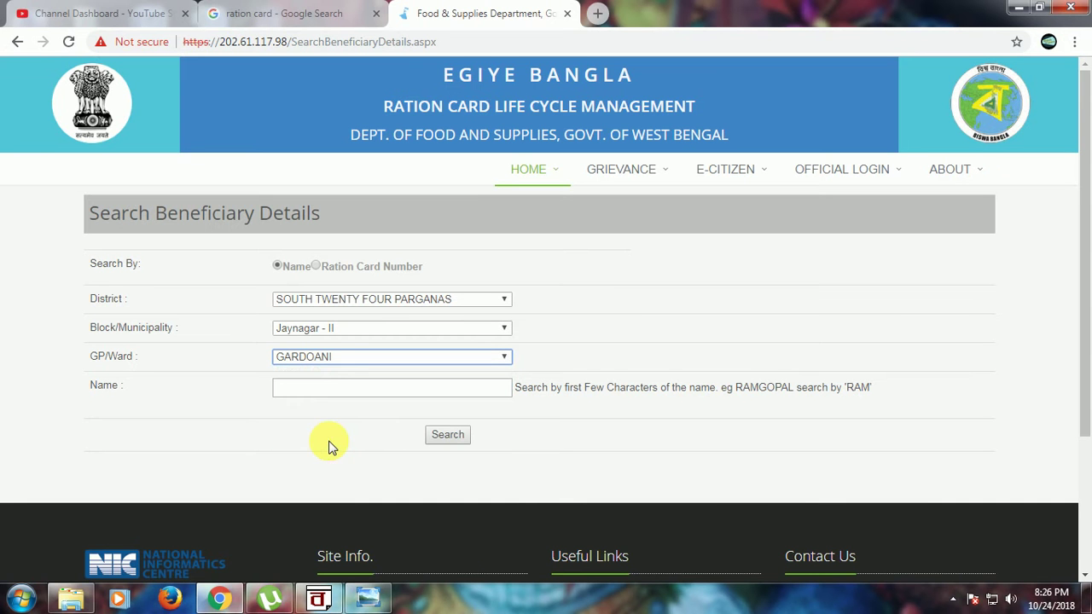
Step: Enter the beneficiary's name, remove the stray letter, and run the search
click(318, 391)
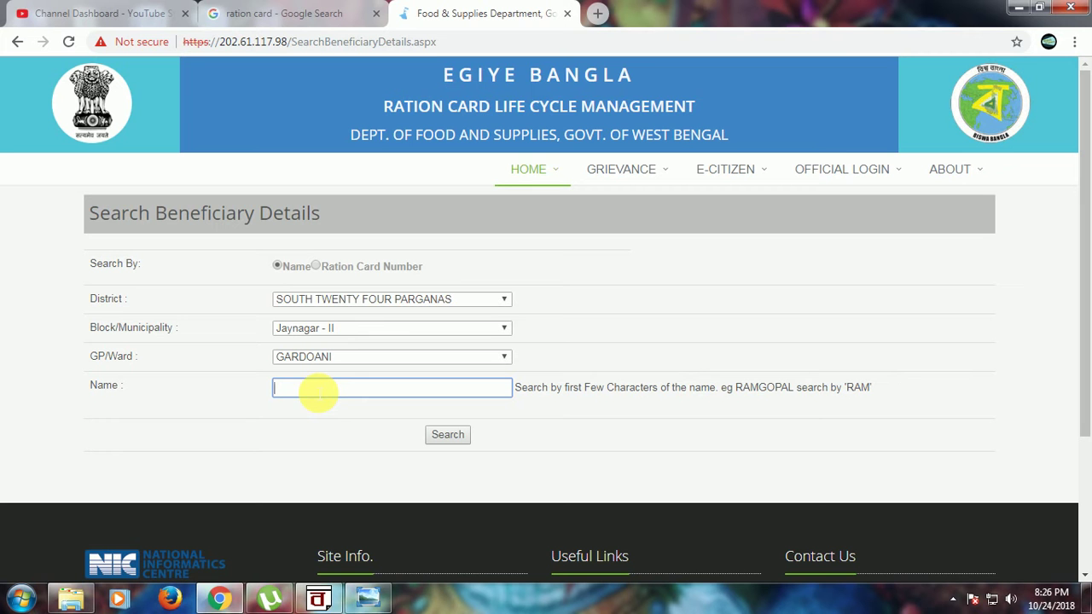
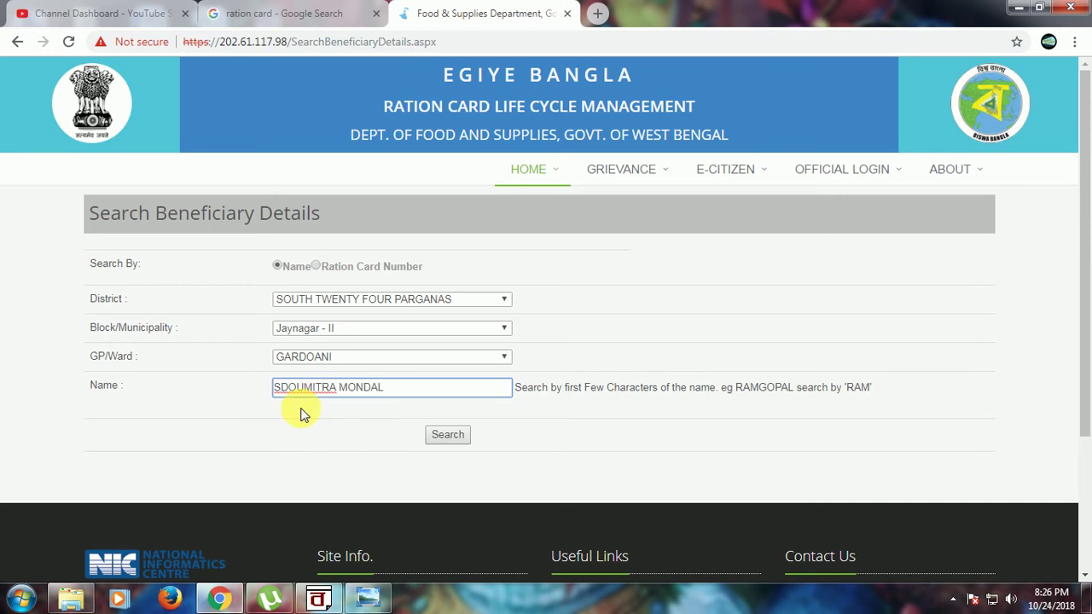
triple_click(294, 389)
click(293, 392)
key(BackSpace)
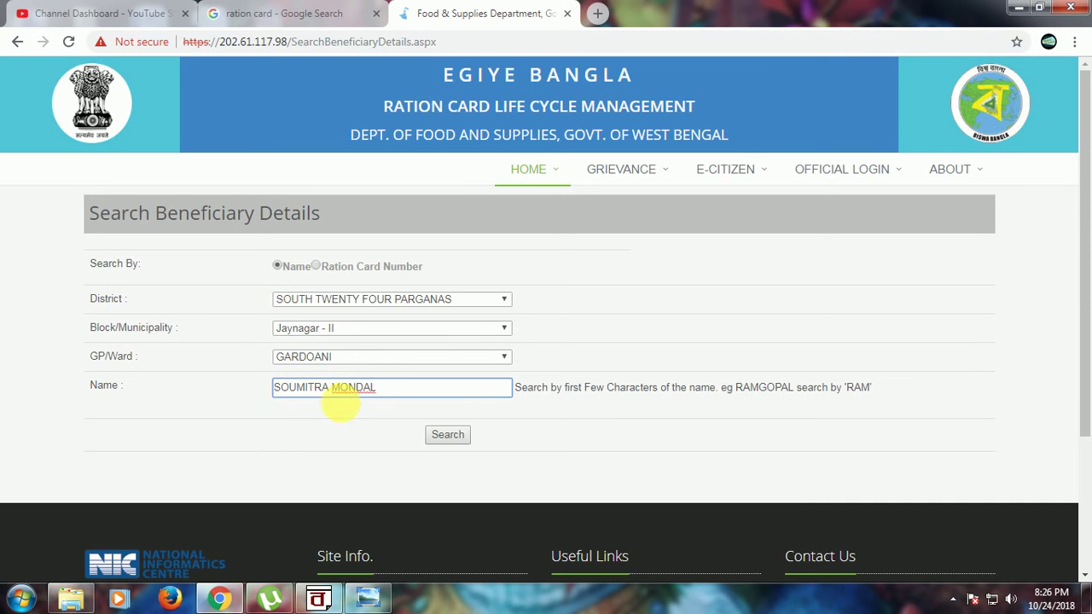
click(446, 434)
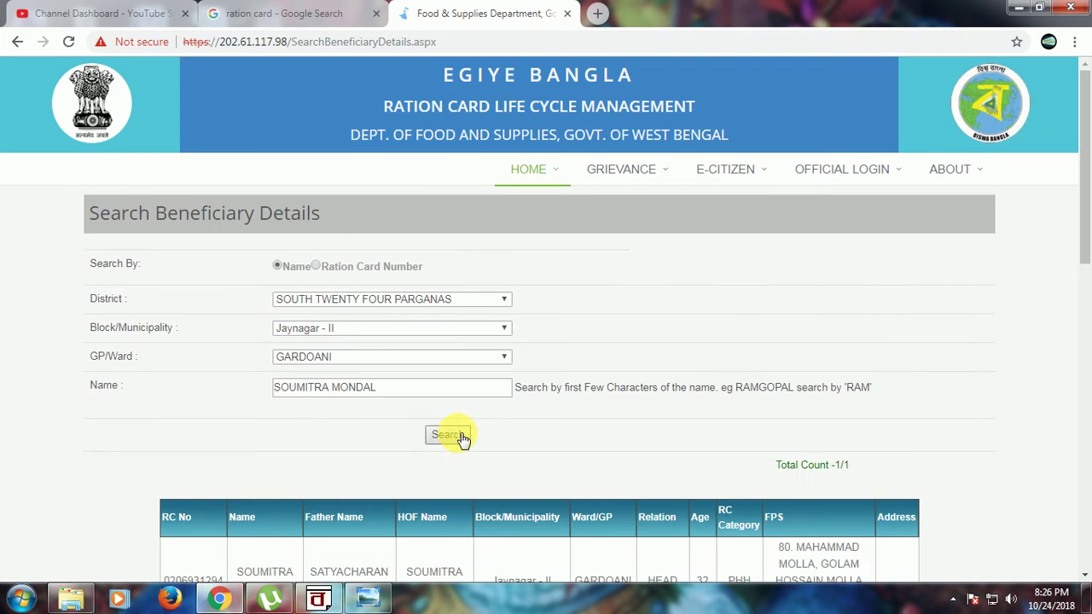
scroll(448, 436, down, 2)
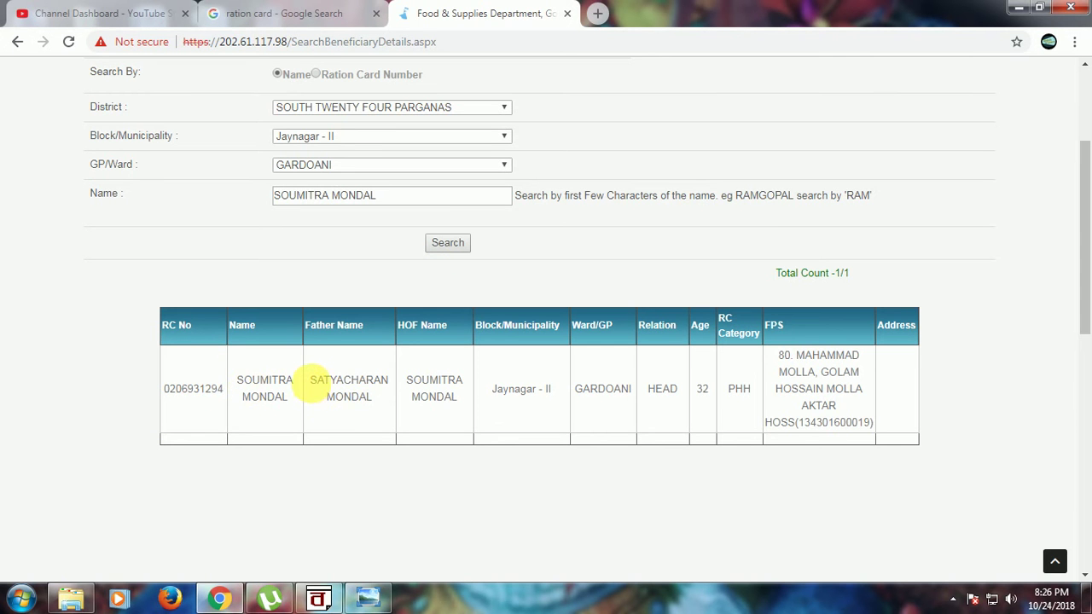
triple_click(372, 394)
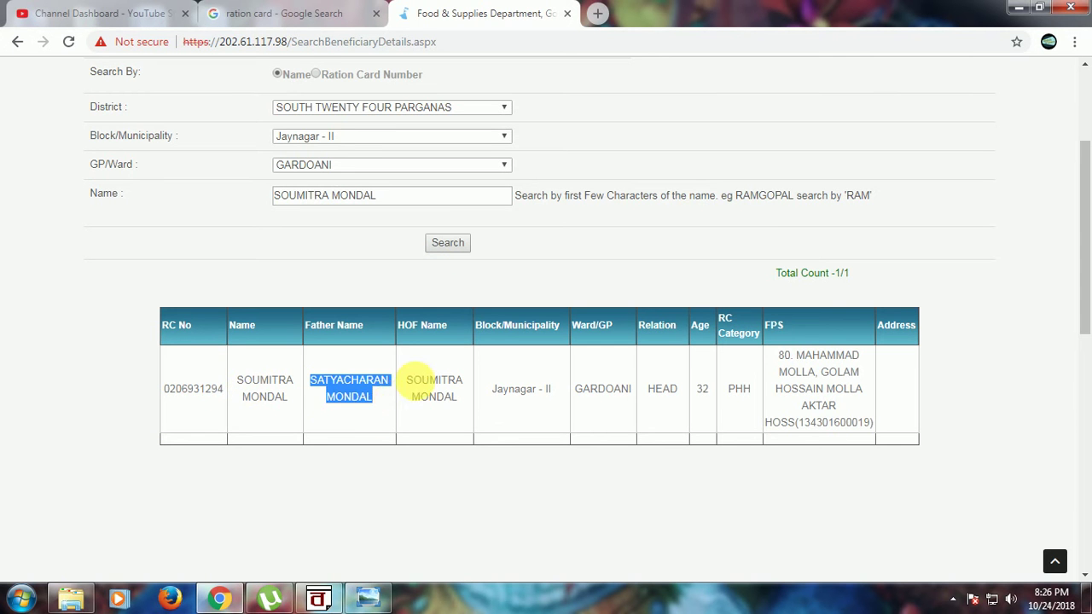
triple_click(469, 397)
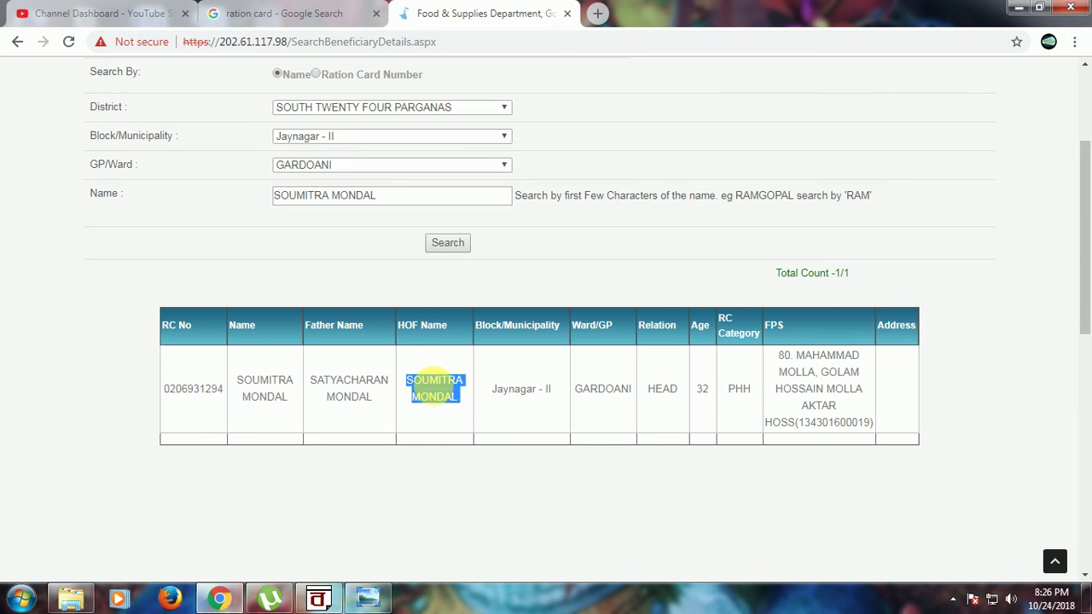
drag(434, 394, 695, 401)
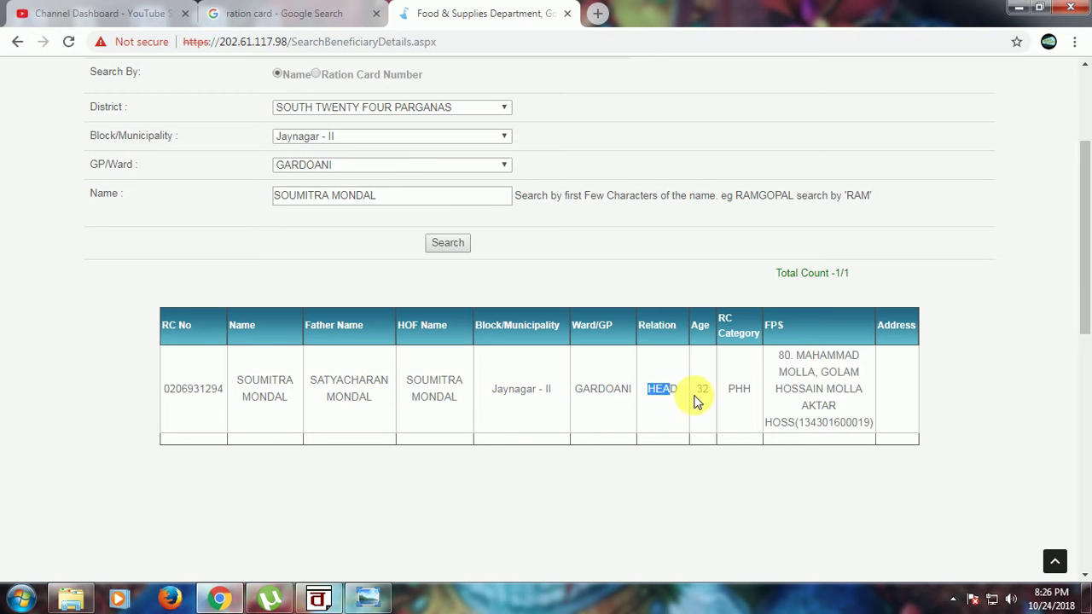
click(730, 402)
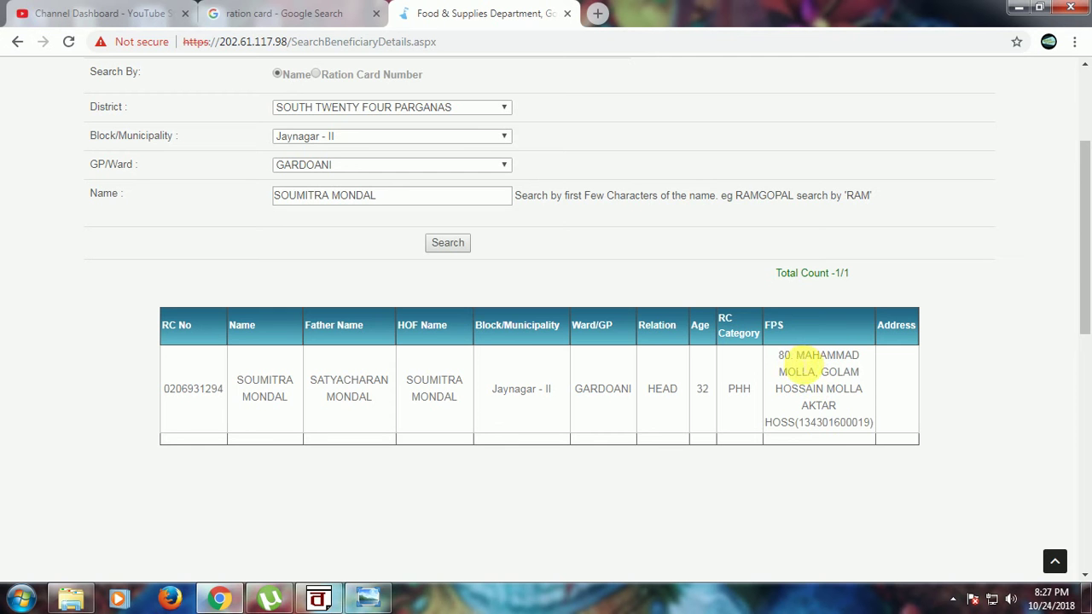
drag(796, 356, 853, 395)
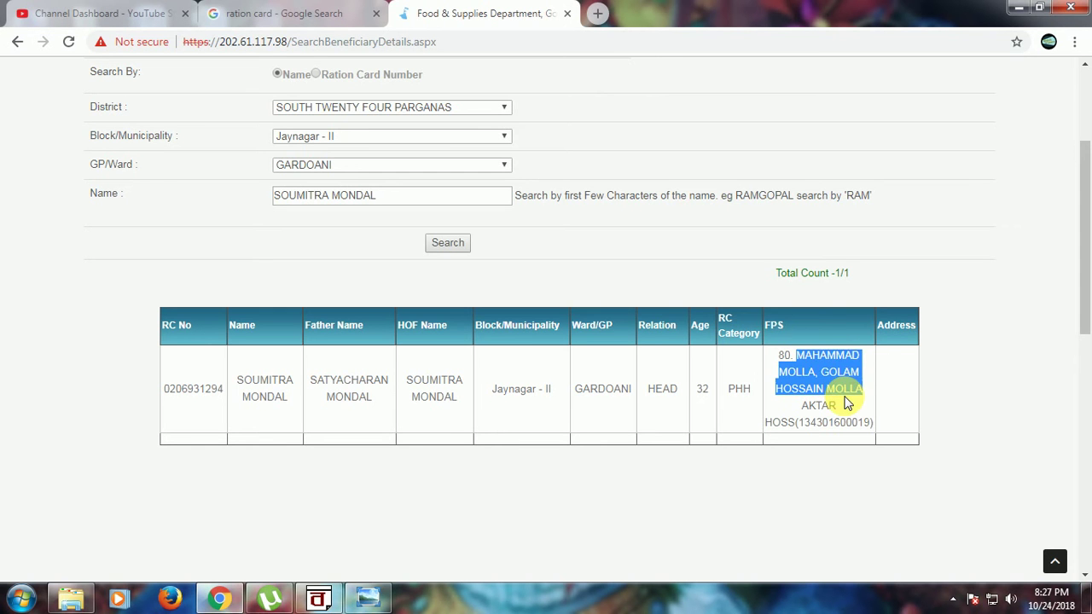
click(499, 437)
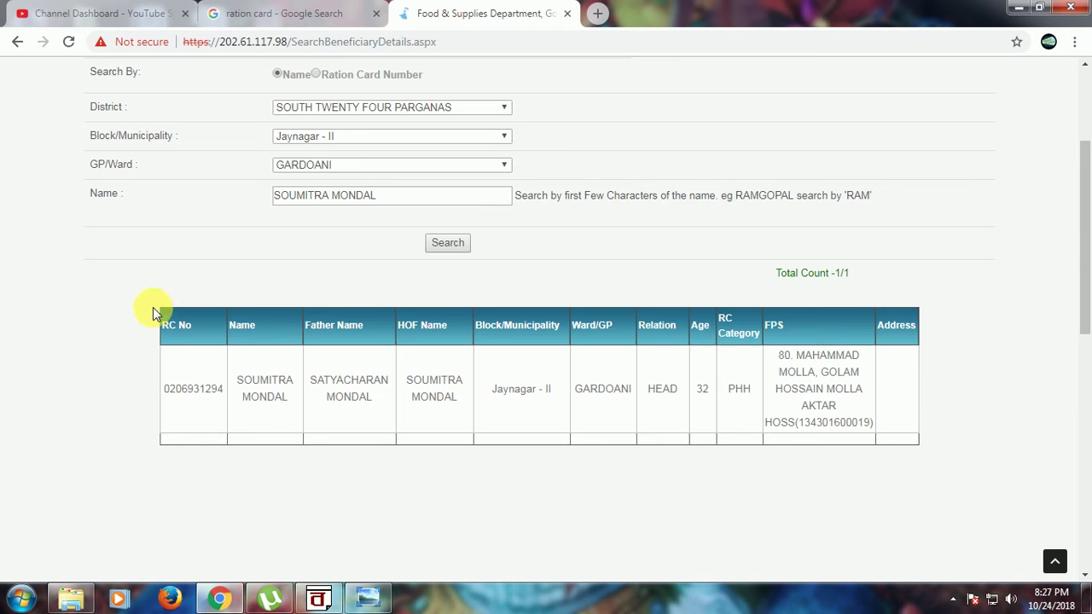
Step: Select the ration card record in the results and launch Microsoft Office Word 2007
drag(153, 312, 942, 468)
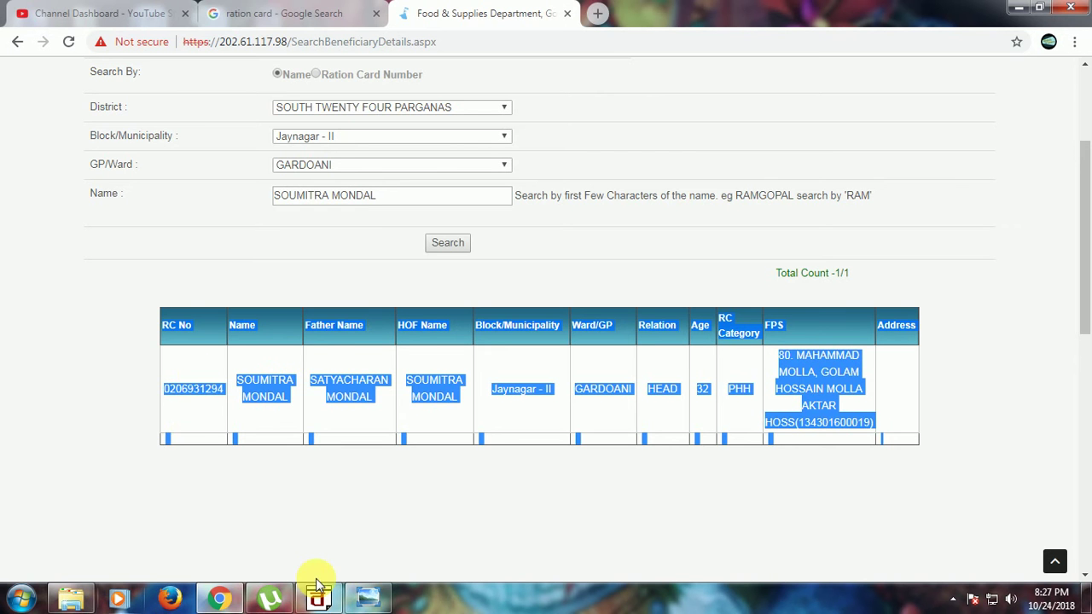
click(24, 599)
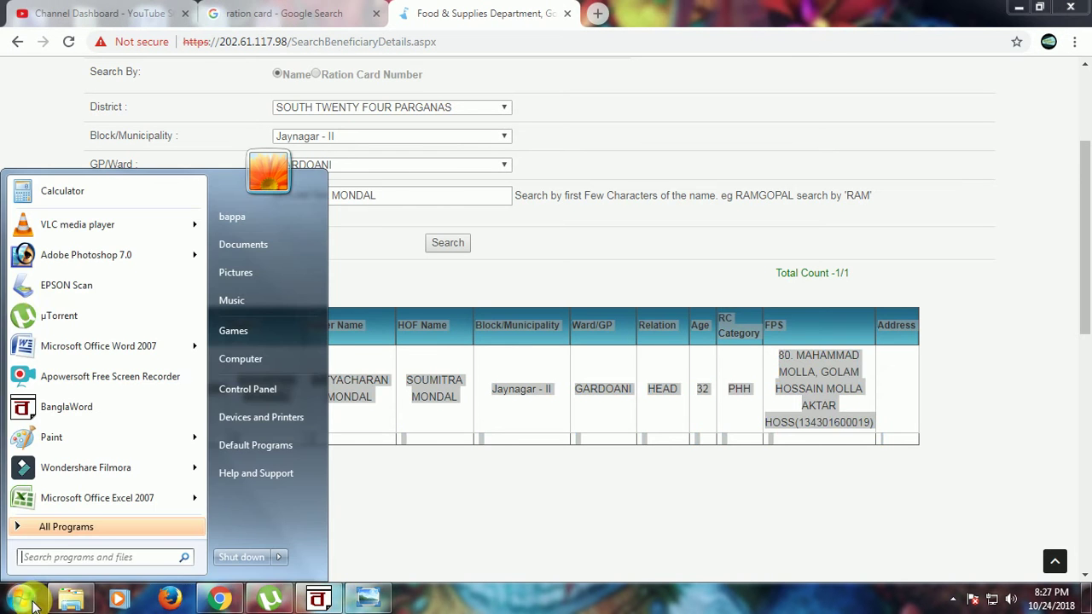
click(90, 357)
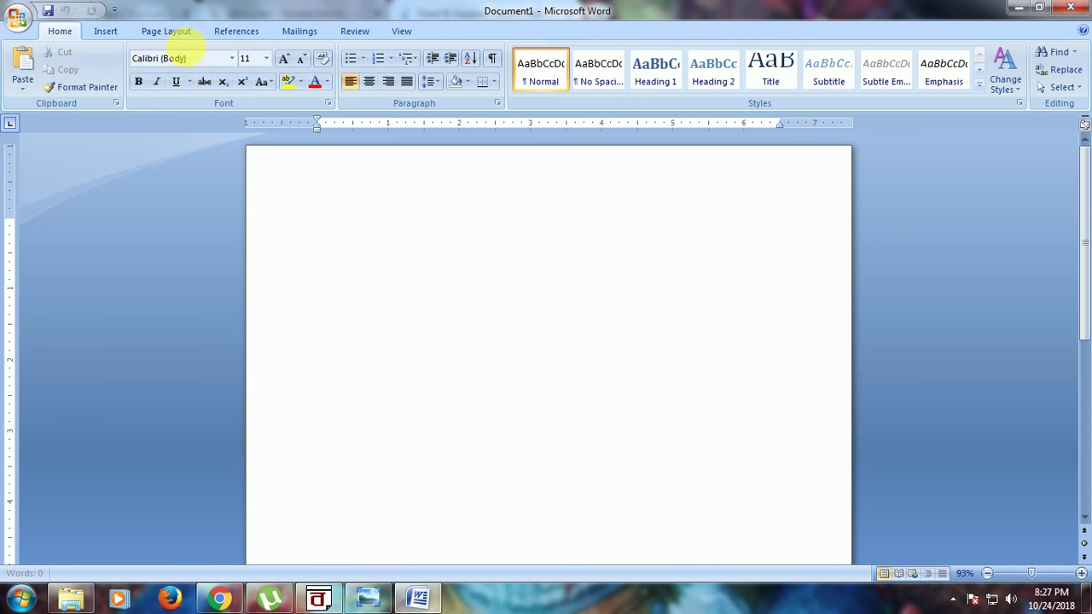
Step: Set the page orientation to Landscape and paste the ration card table
click(174, 34)
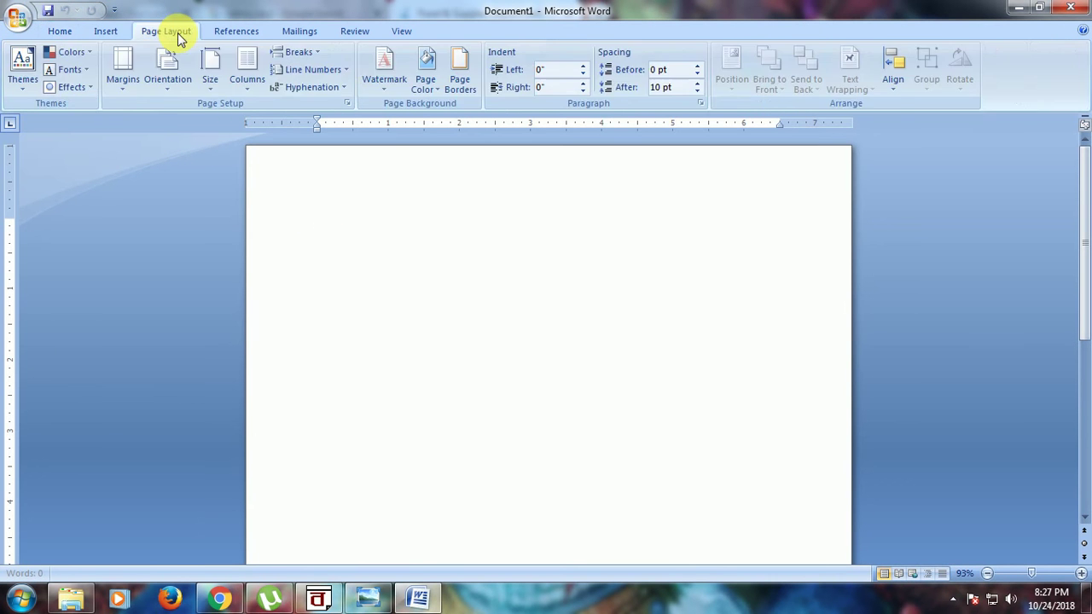
click(167, 88)
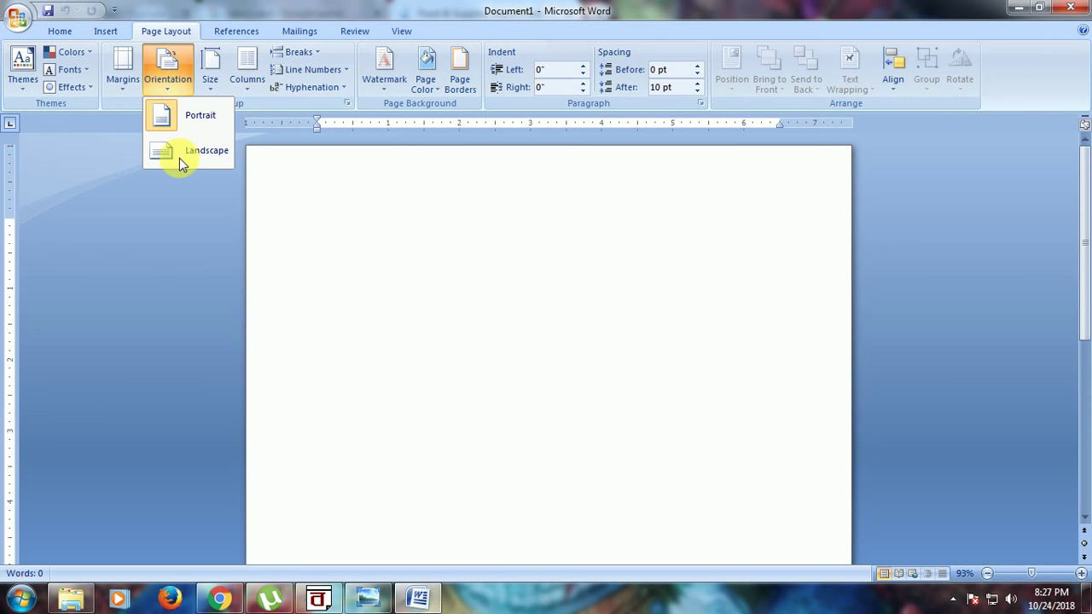
click(182, 156)
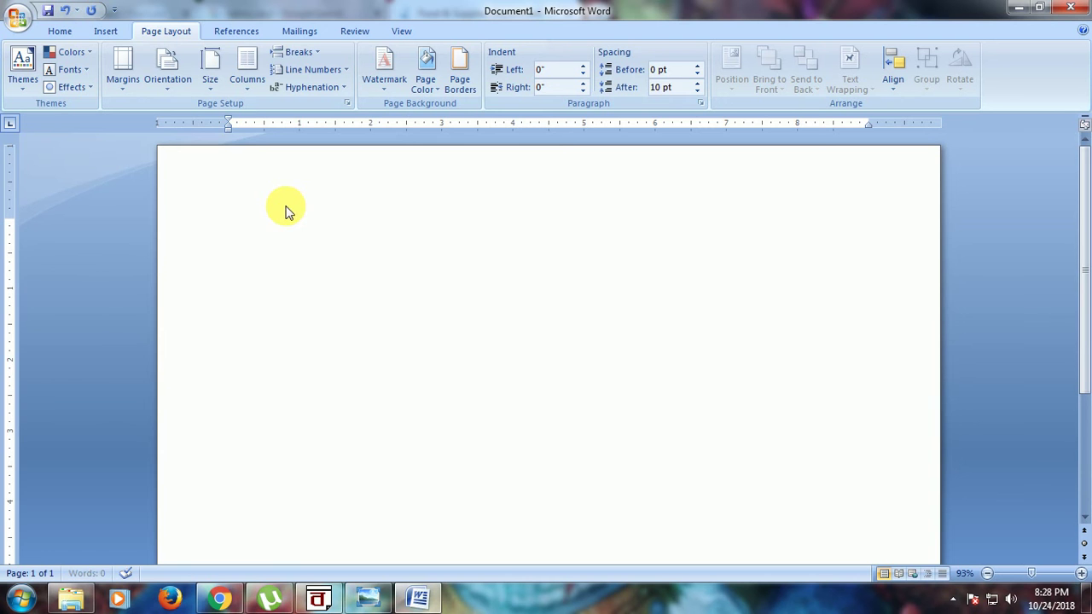
key(ctrl+v)
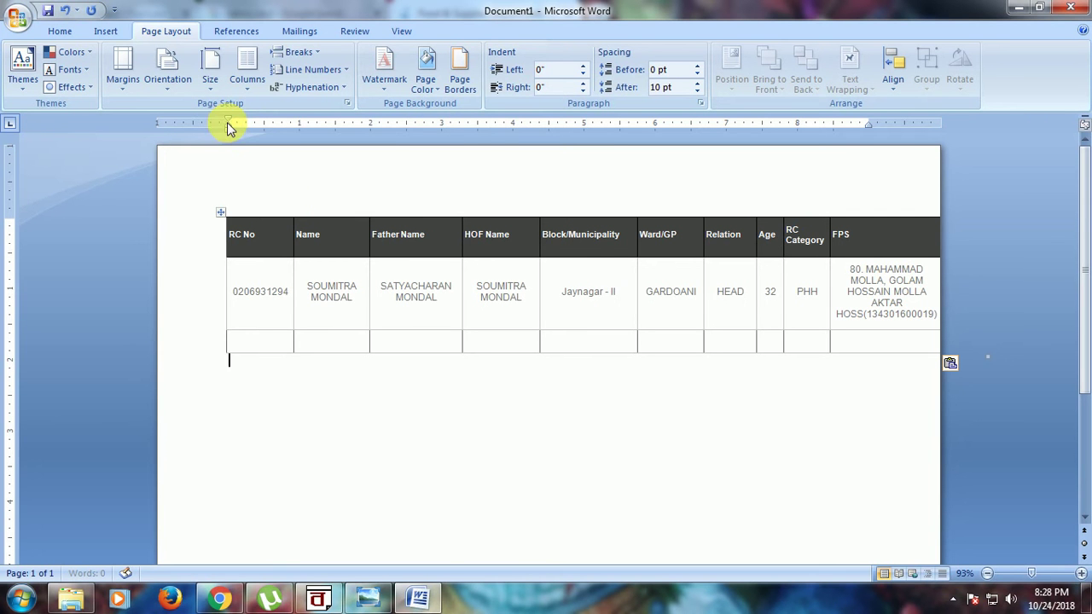
Step: Shift the table left with the ruler indents and place the cursor below it
drag(227, 122, 188, 130)
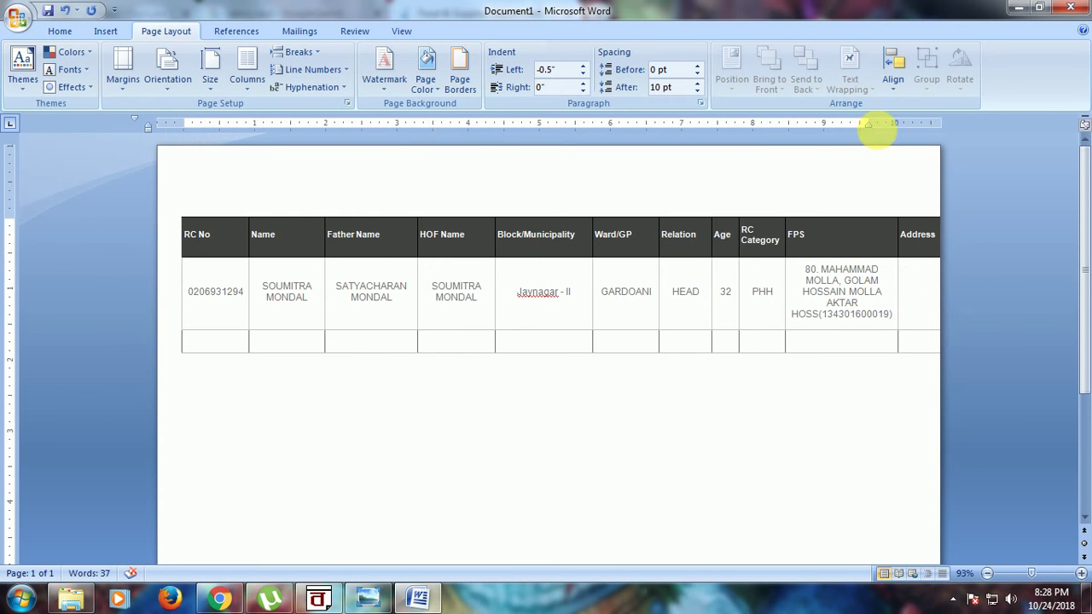
drag(897, 123, 894, 124)
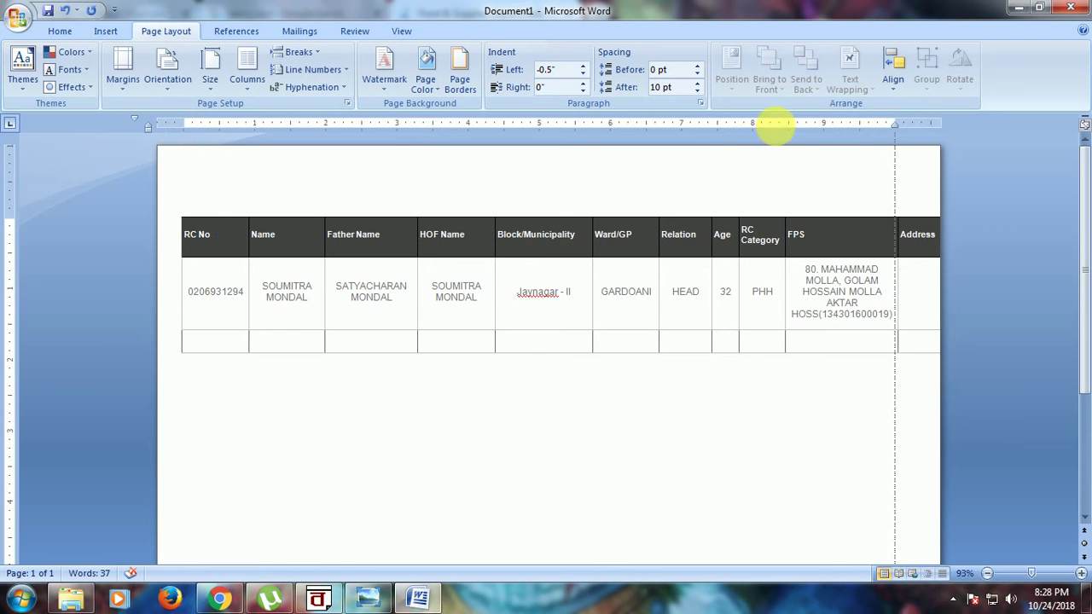
drag(181, 127, 171, 128)
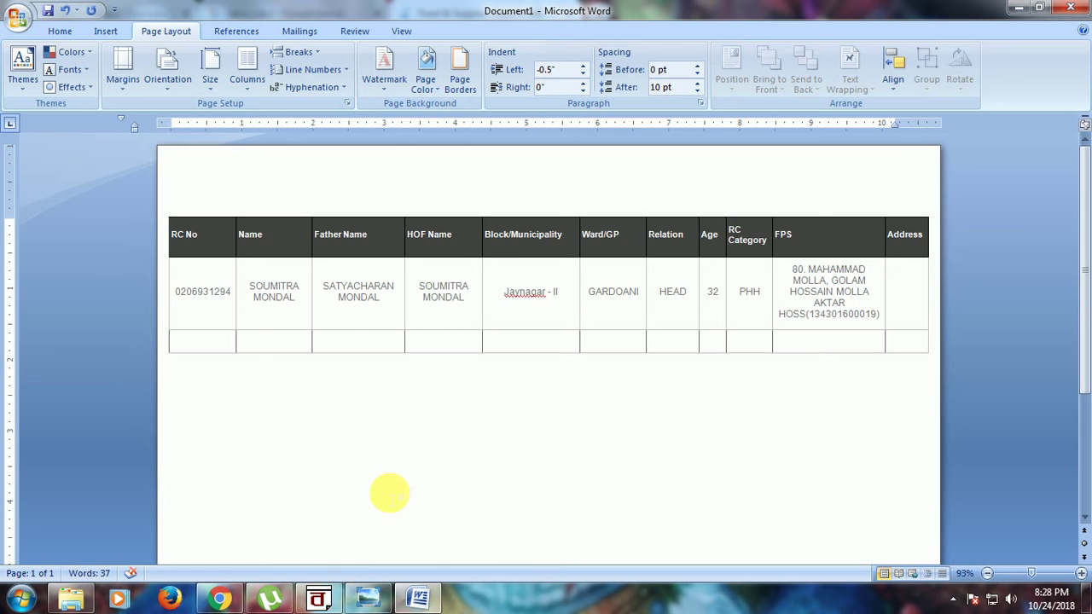
scroll(389, 493, down, 2)
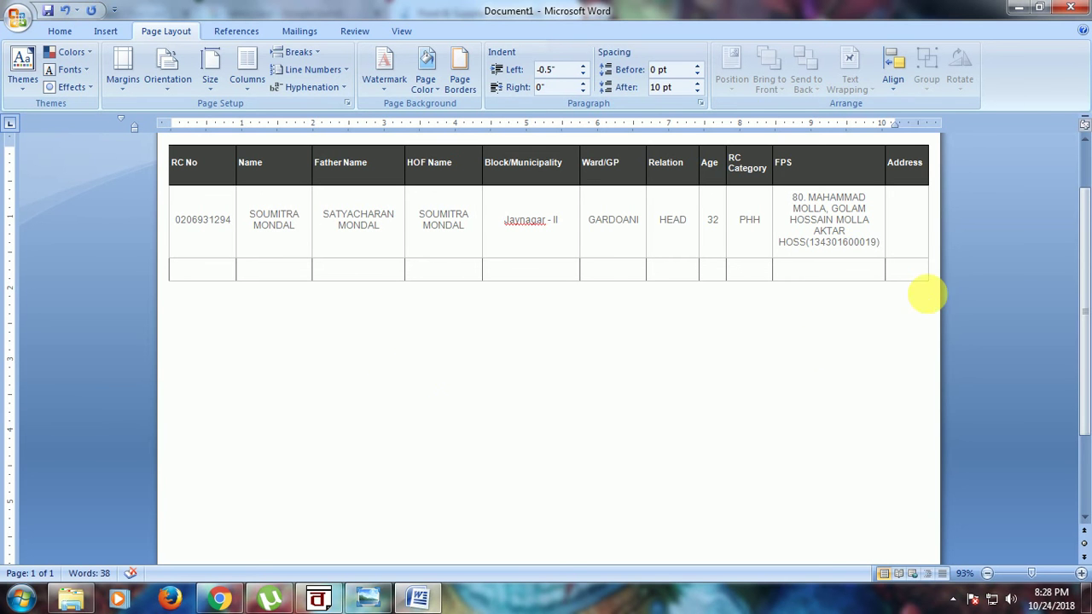
scroll(889, 353, up, 2)
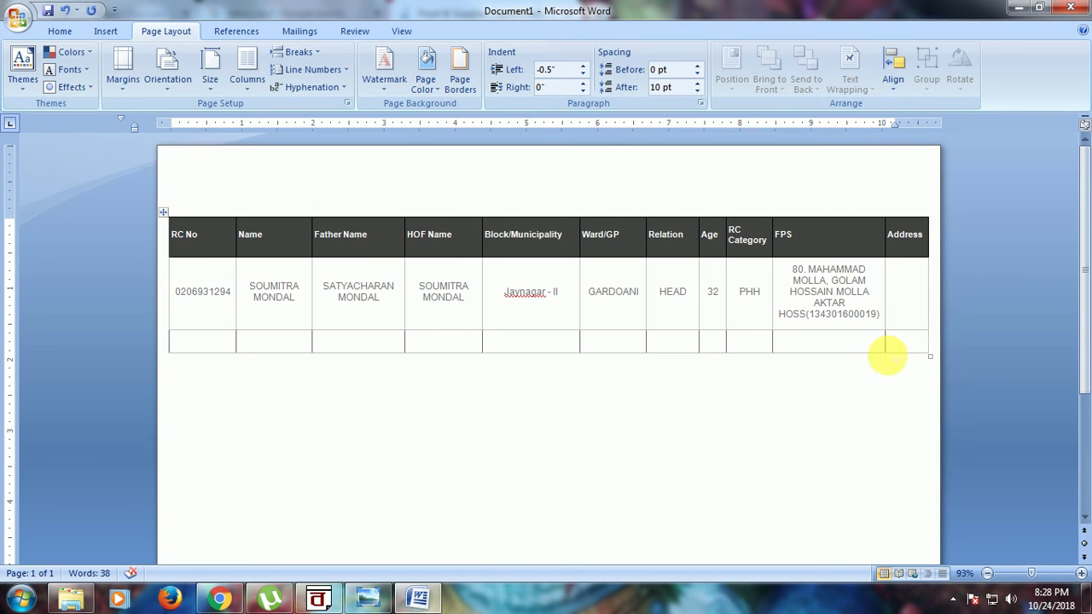
click(942, 358)
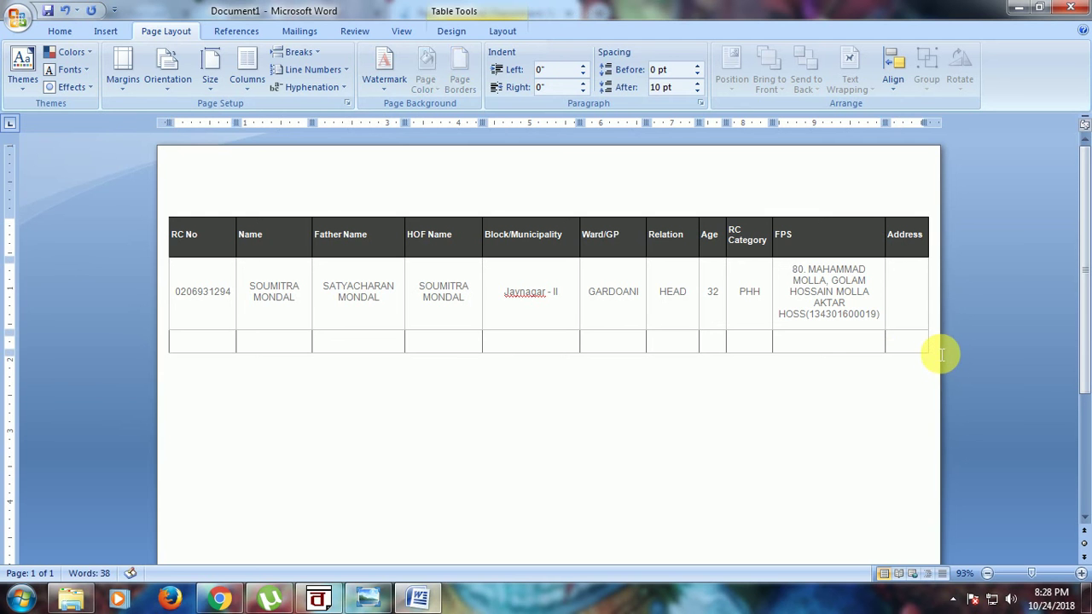
key(Return)
key(Return)
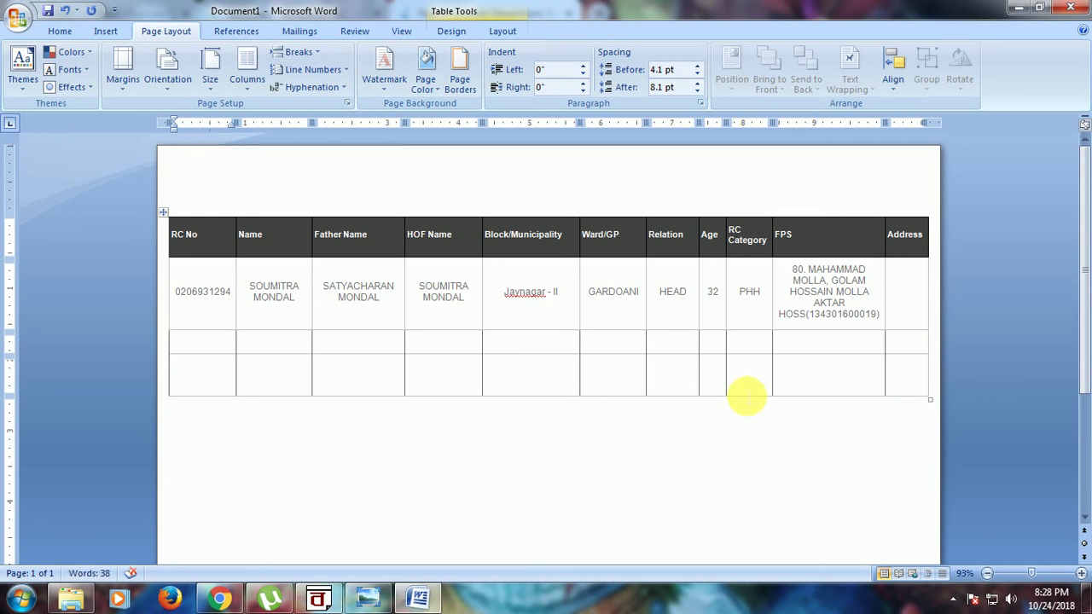
key(ctrl+z)
key(ctrl+z)
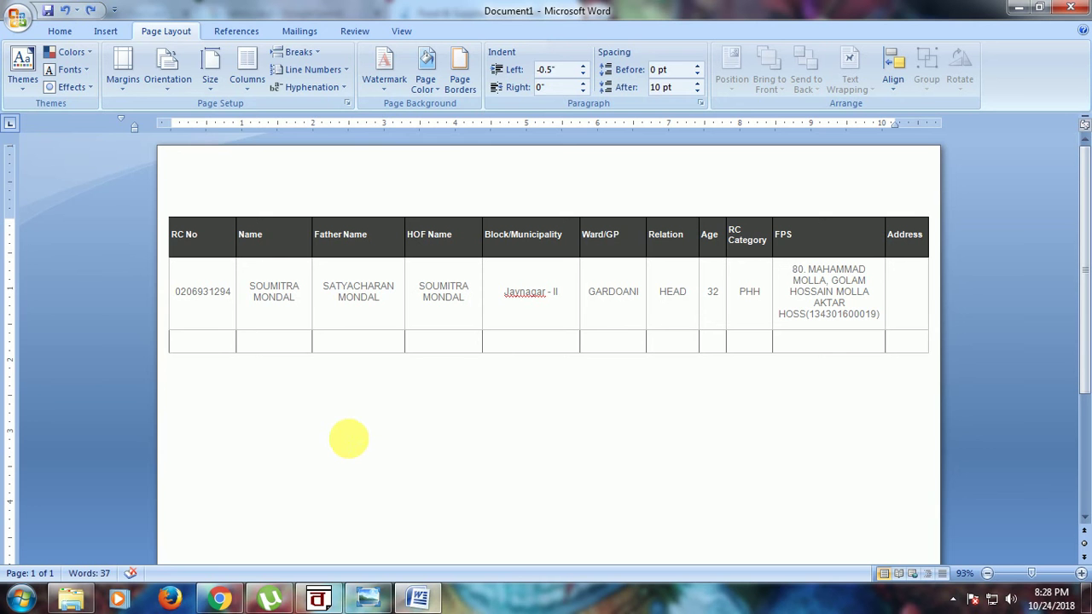
double_click(348, 439)
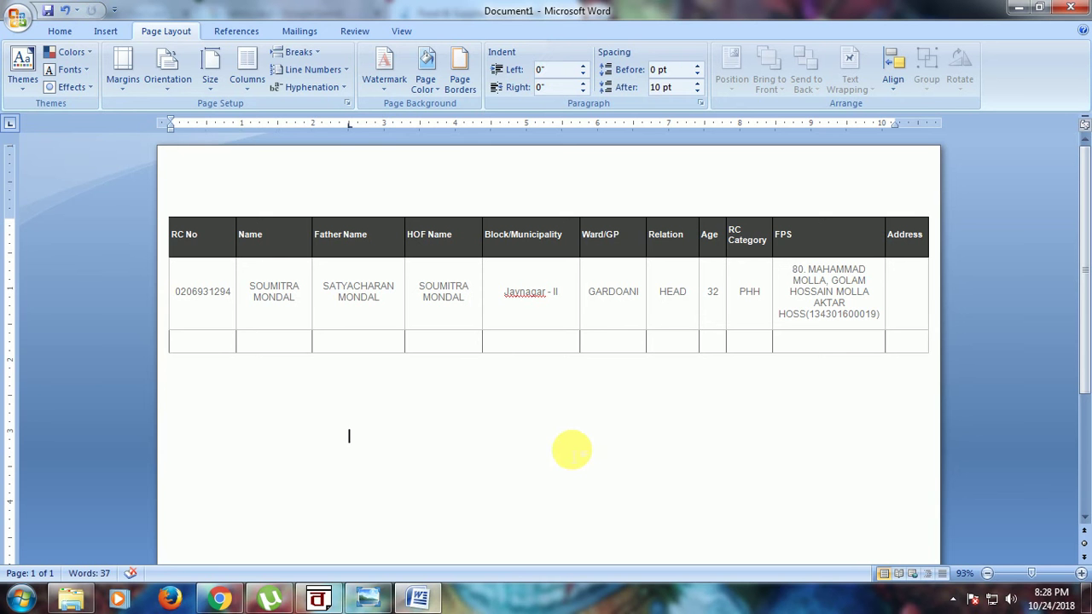
text(C)
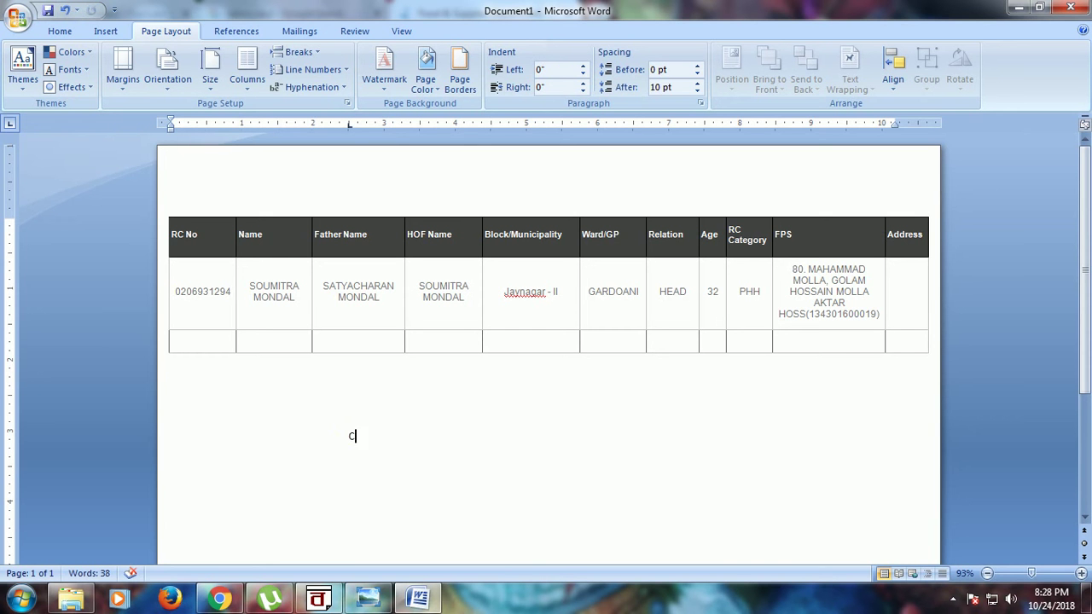
text(TRL+C)
drag(341, 436, 419, 441)
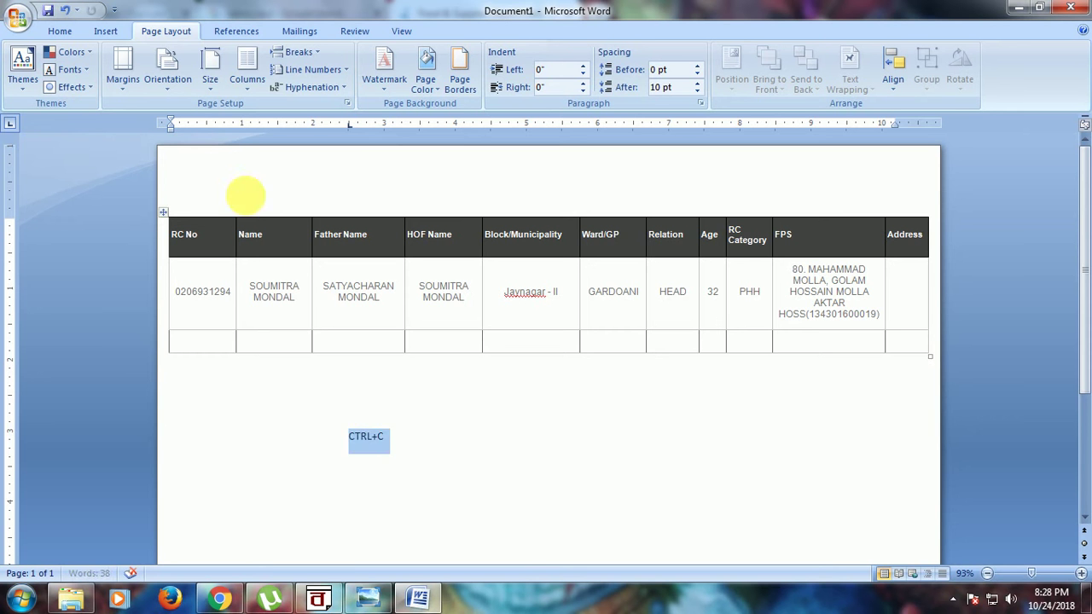
click(72, 32)
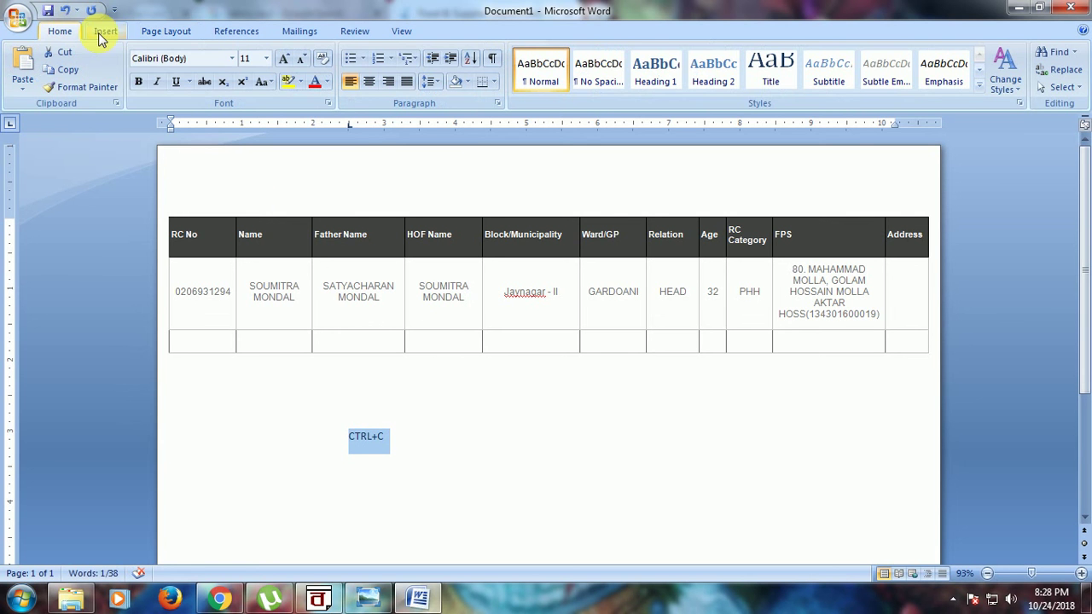
click(138, 83)
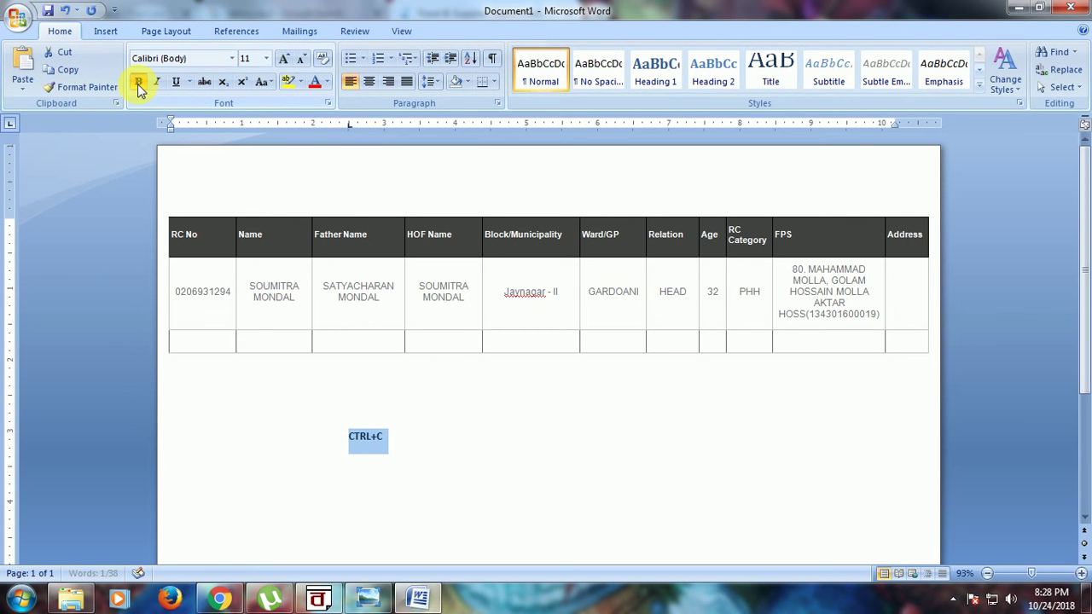
click(284, 59)
click(285, 61)
click(285, 62)
click(286, 63)
click(287, 65)
click(286, 60)
click(286, 60)
click(286, 59)
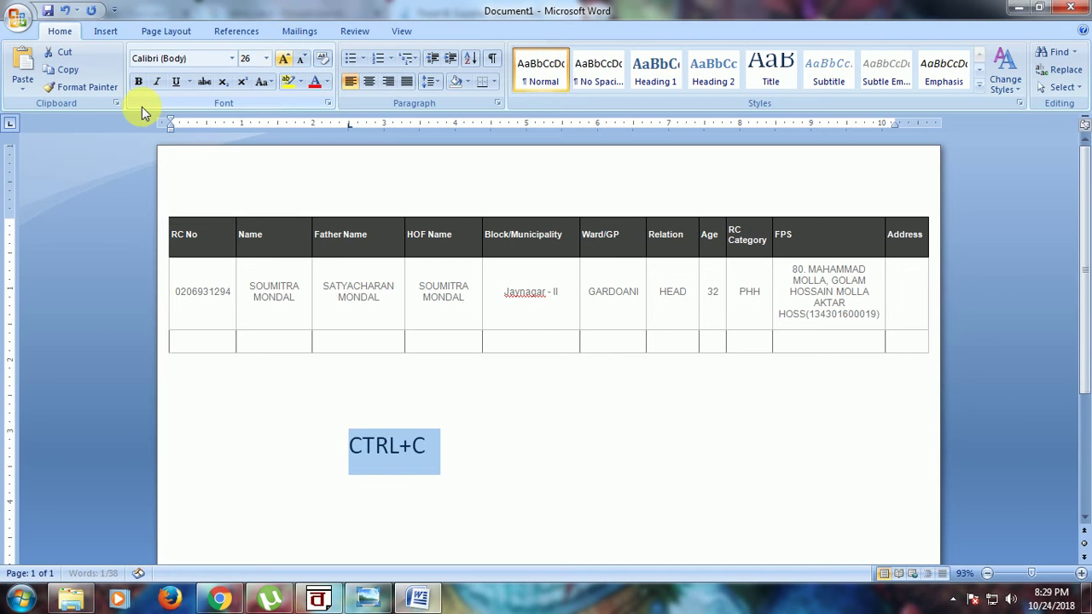
click(139, 81)
click(473, 443)
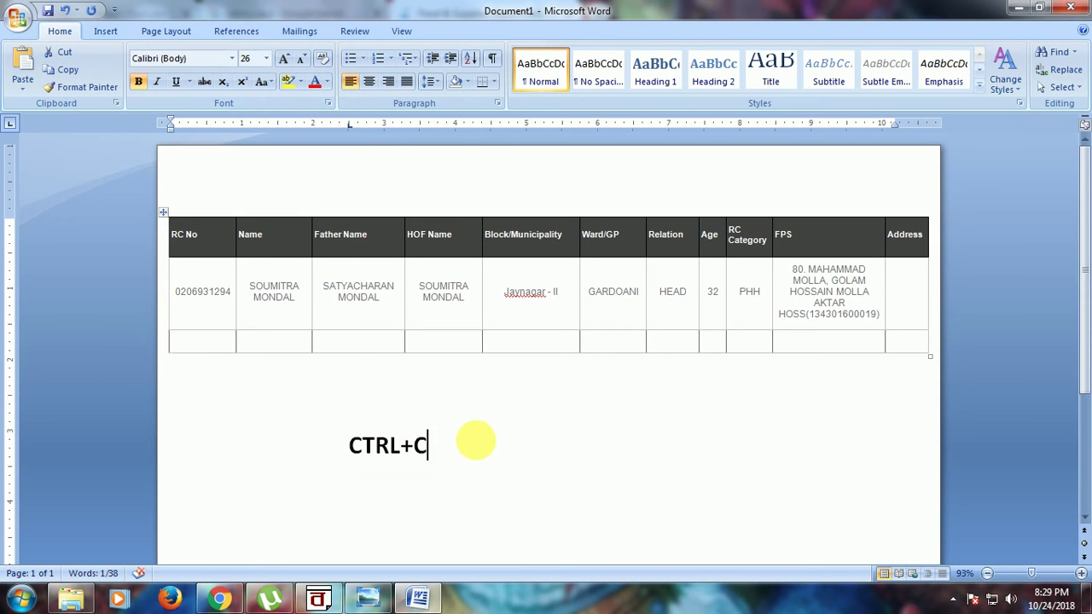
text(=)
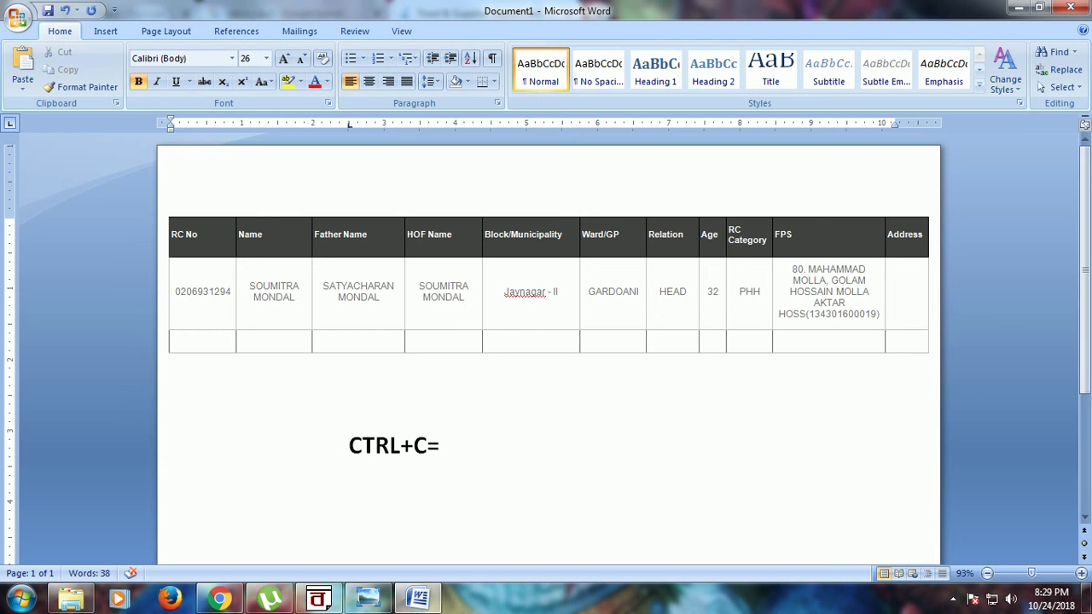
text(COPY)
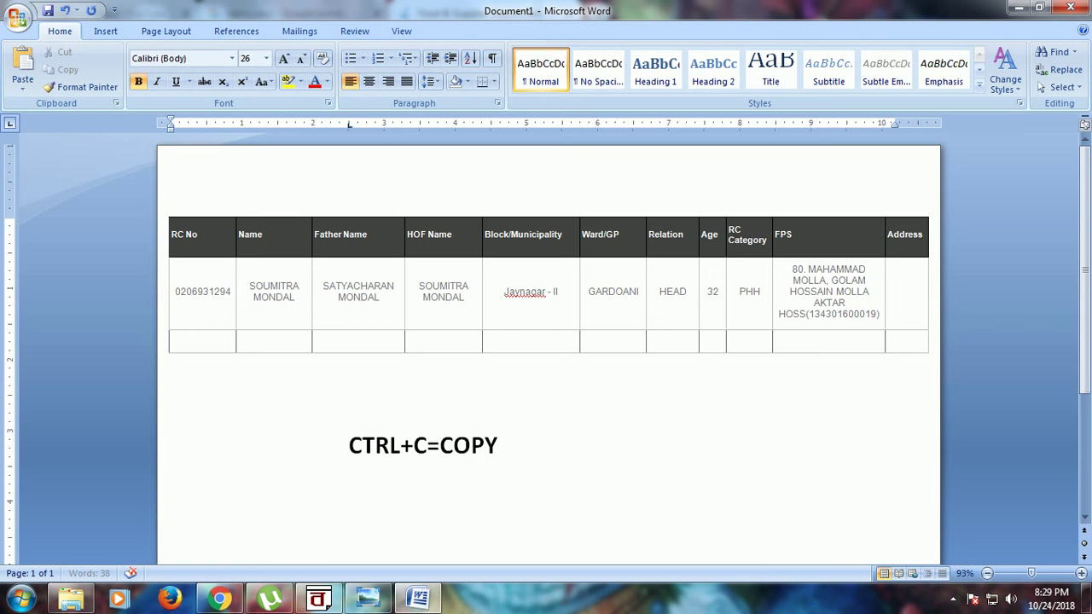
key(Return)
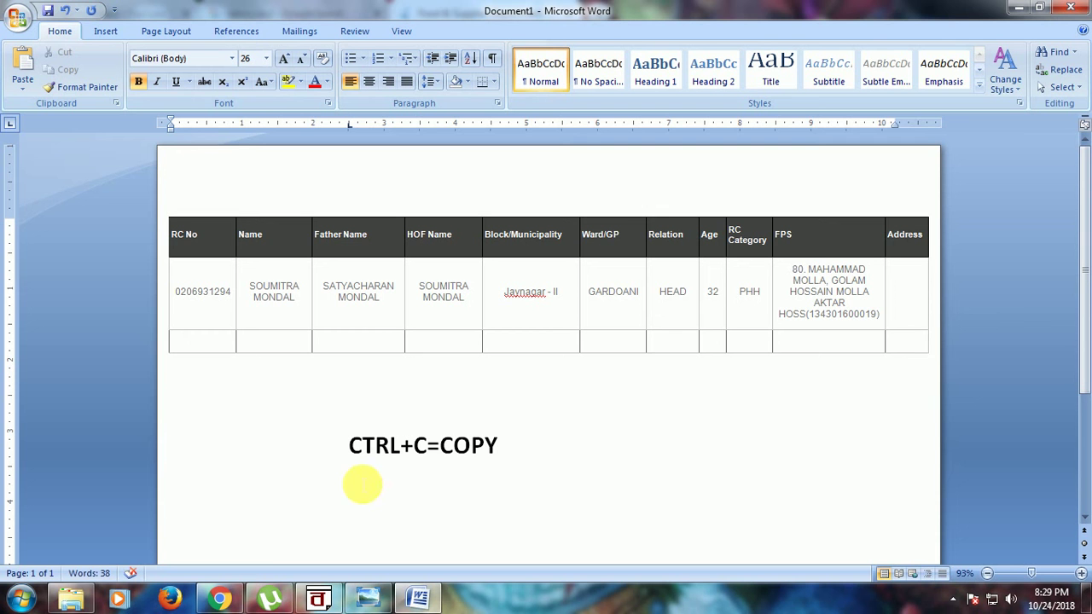
key(BackSpace)
key(BackSpace)
key(BackSpace)
key(BackSpace)
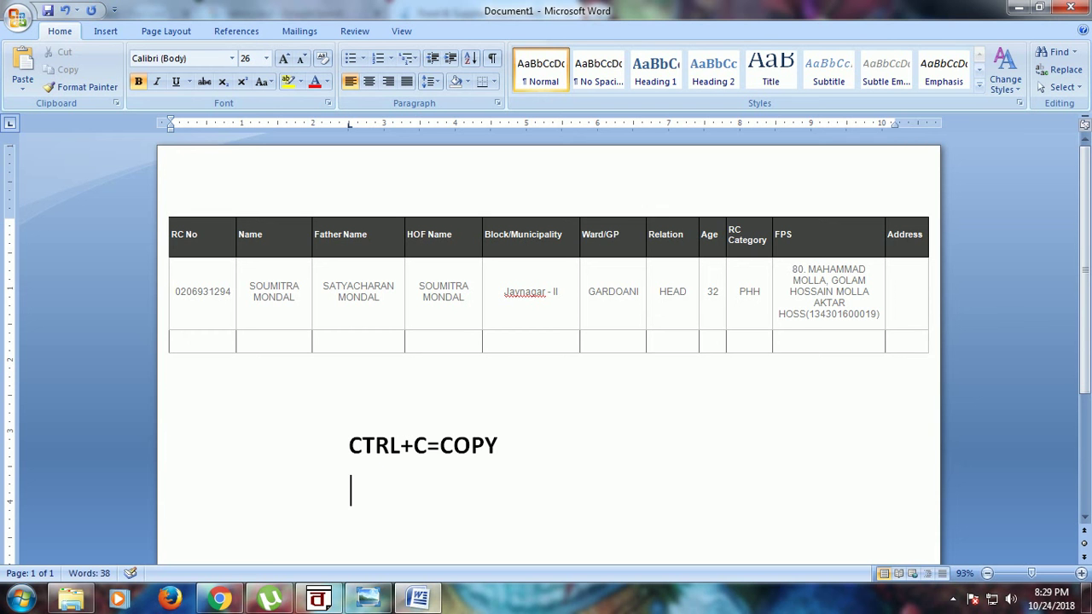
text(CTRL)
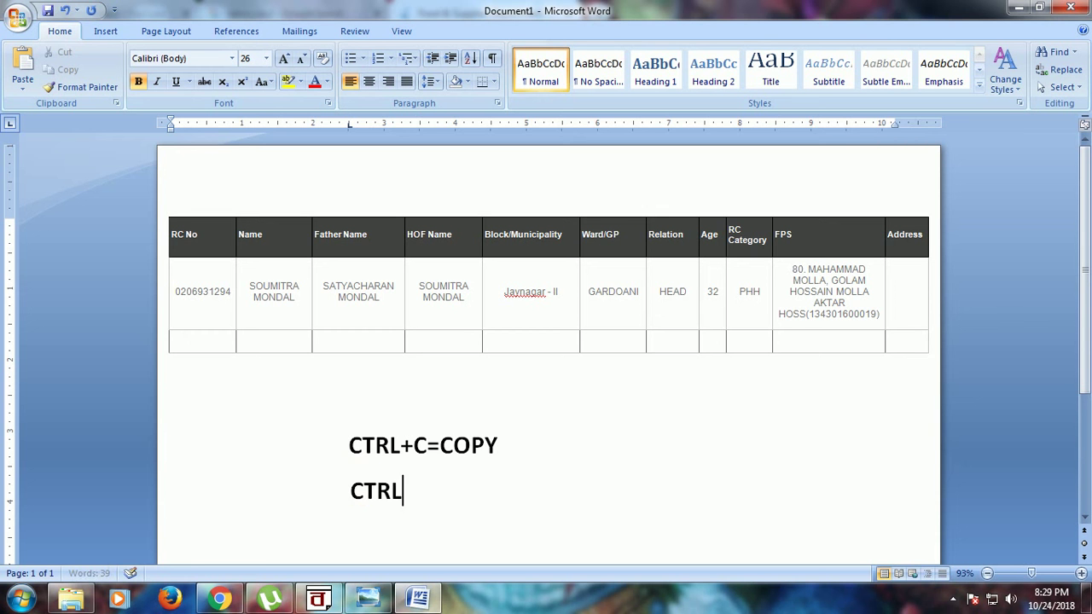
text(+V=PEST)
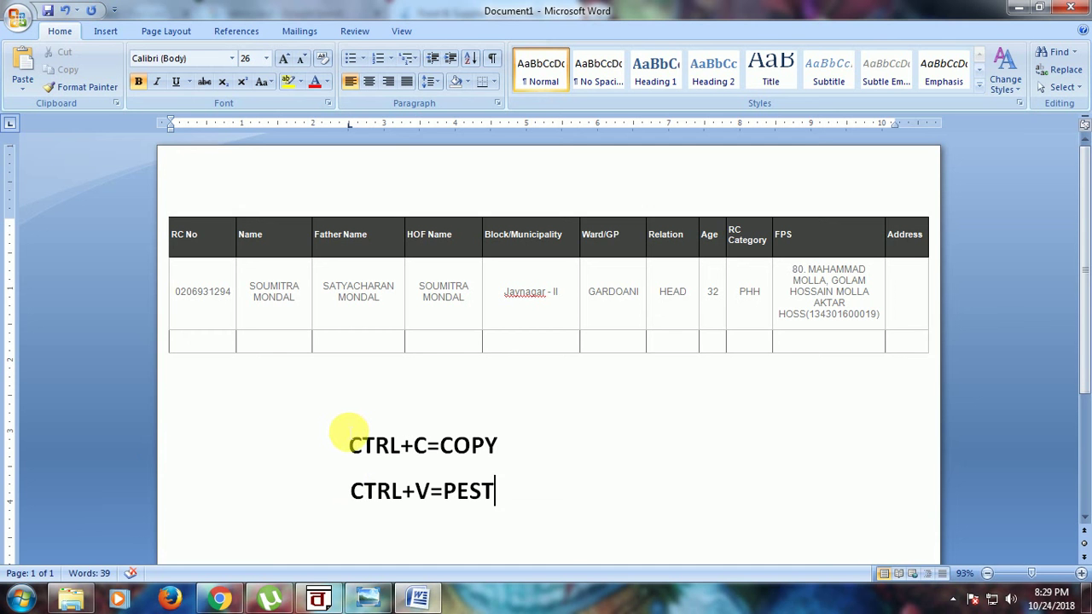
drag(349, 446, 555, 548)
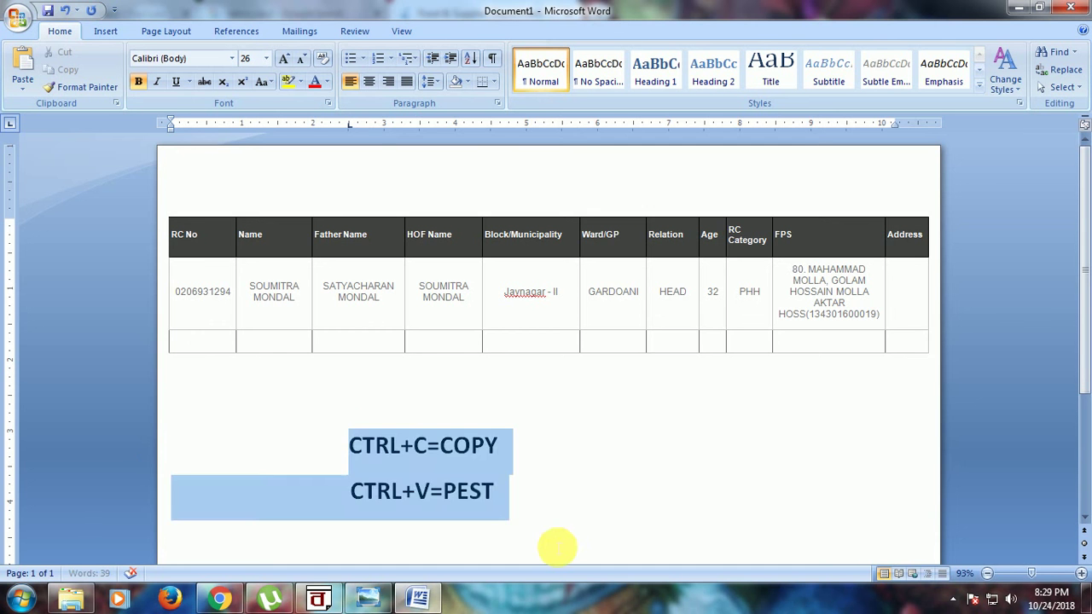
key(Delete)
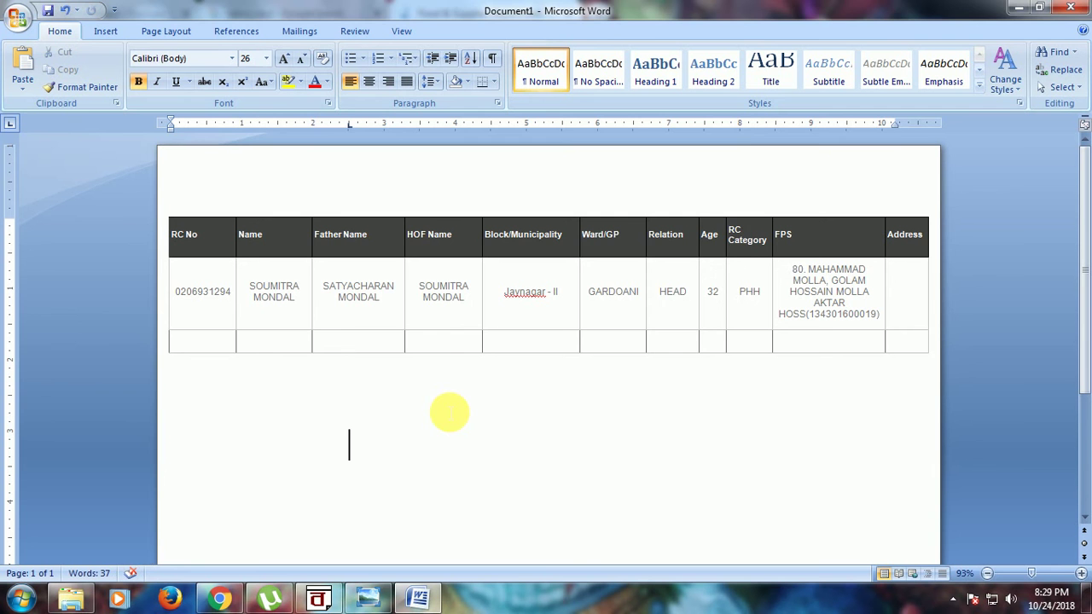
Step: Close Word without printing or saving the changes to Document1
key(ctrl+p)
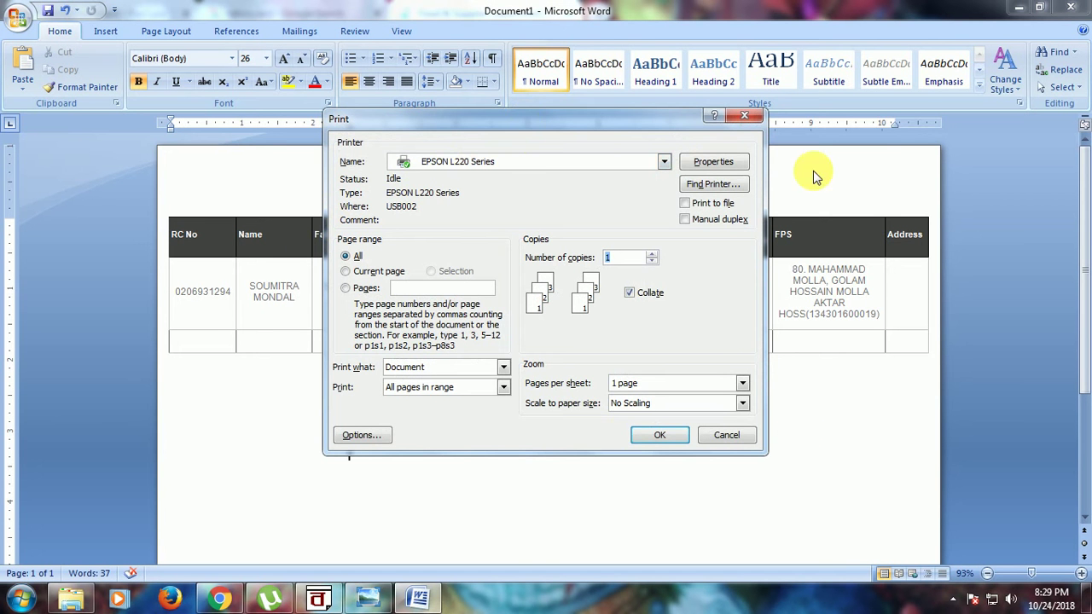
click(744, 117)
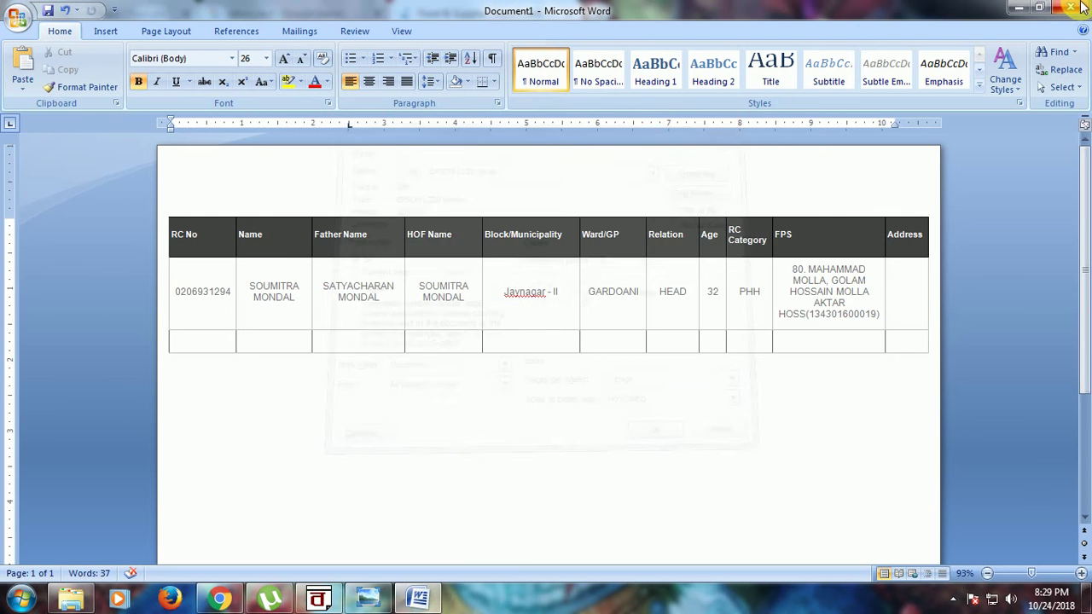
click(1071, 7)
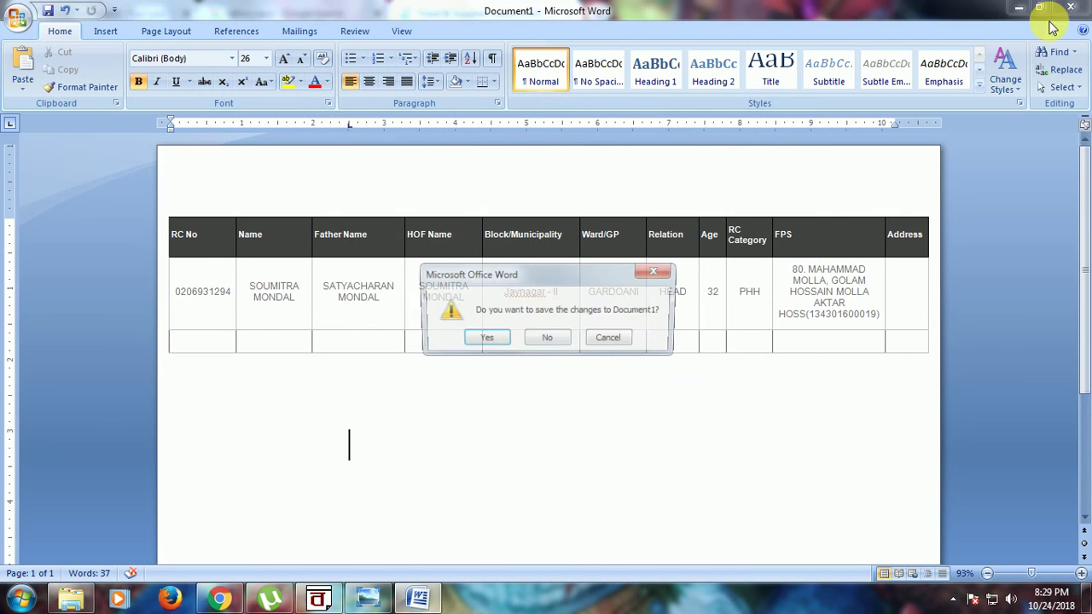
click(546, 340)
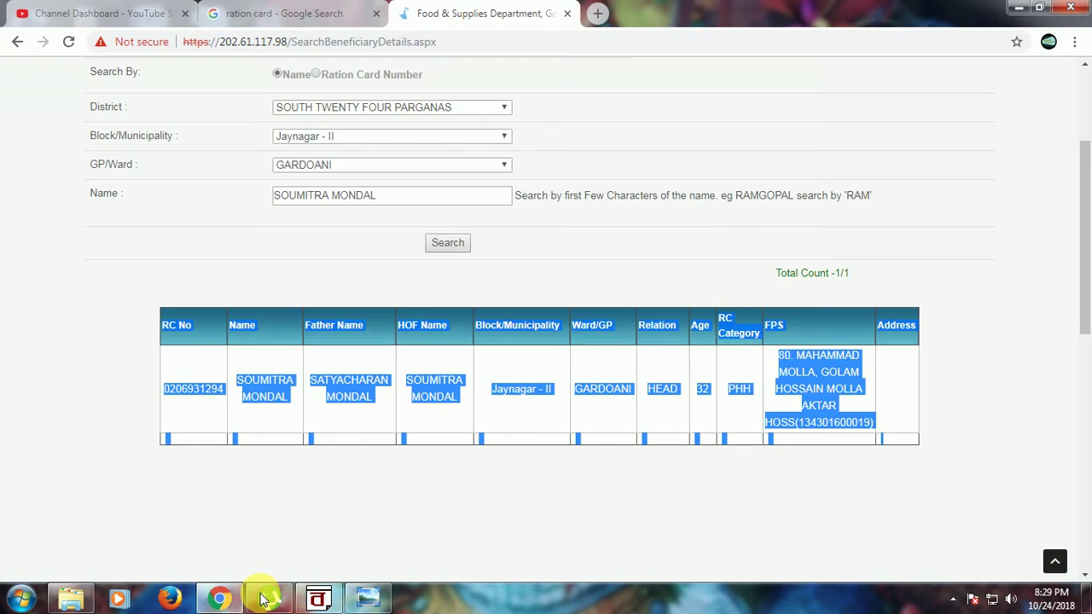
Step: Reopen the WBPDS portal in a new tab, close the old one, and open Check Ration Card Application Status
click(933, 385)
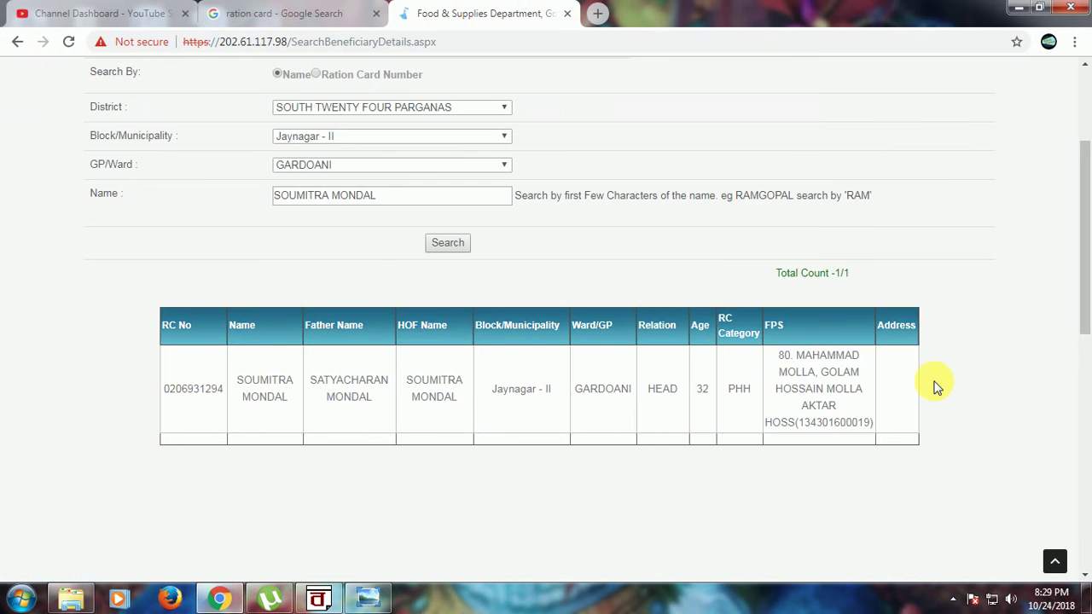
scroll(932, 384, up, 3)
click(322, 8)
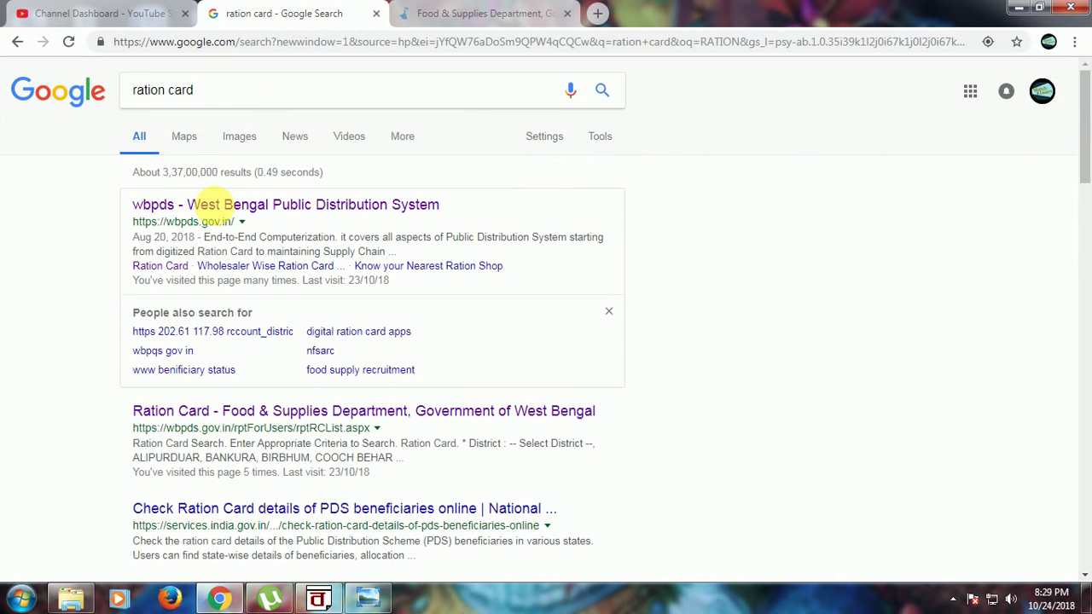
click(214, 207)
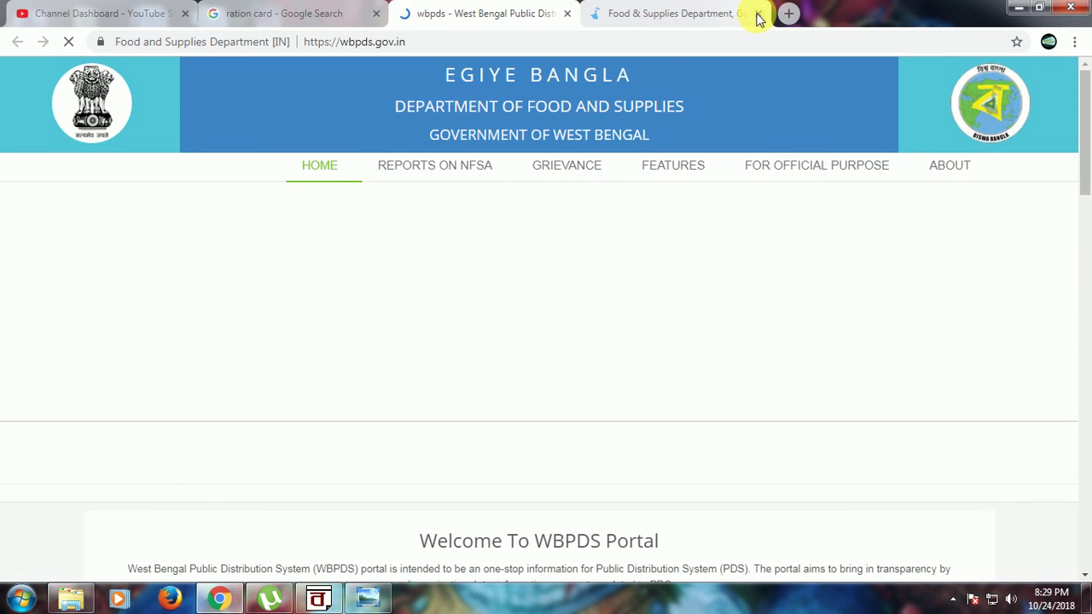
click(758, 14)
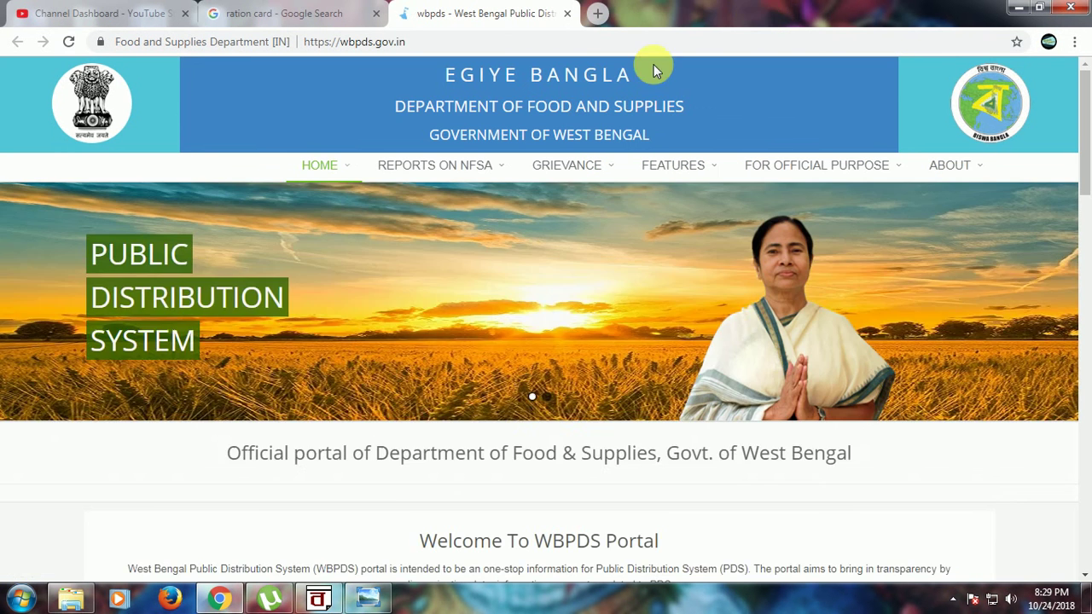
mouse_move(714, 168)
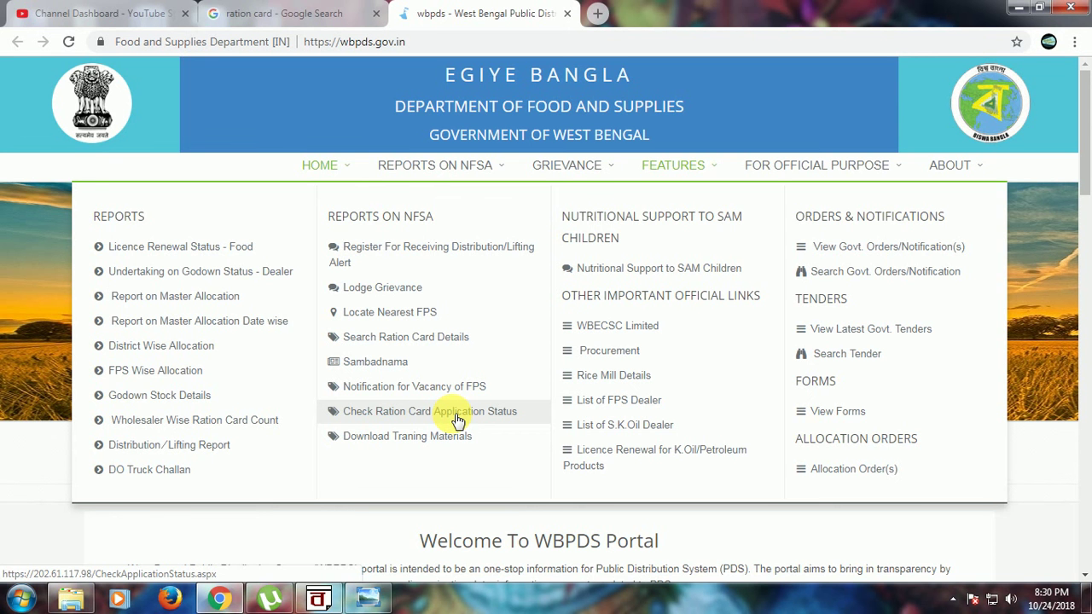
click(458, 417)
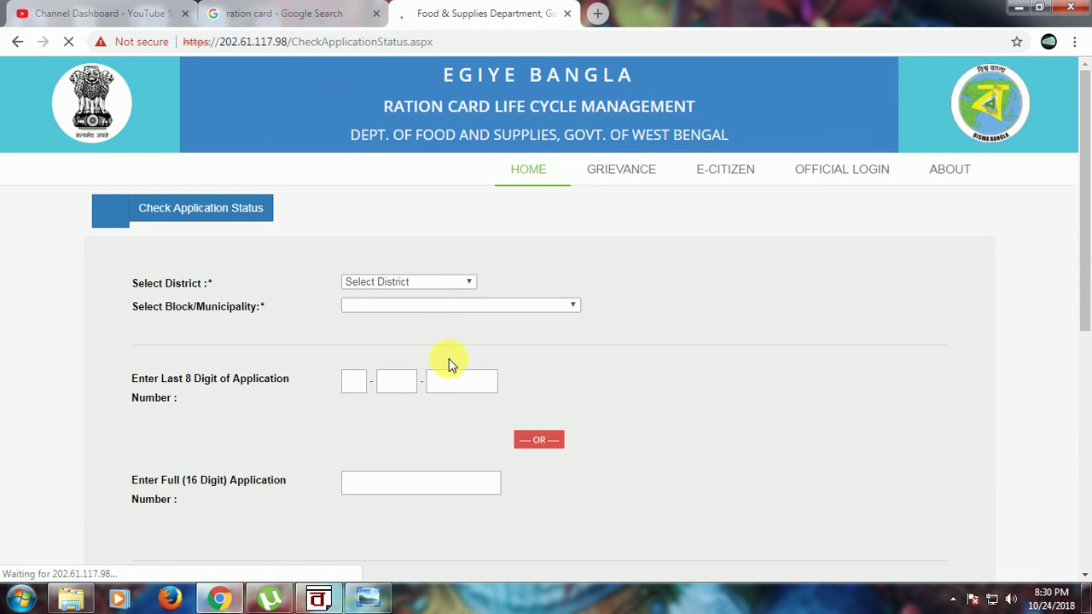
Step: Select district SOUTH TWENTY FOUR PARGANAS and block Mathurapur - II
click(446, 284)
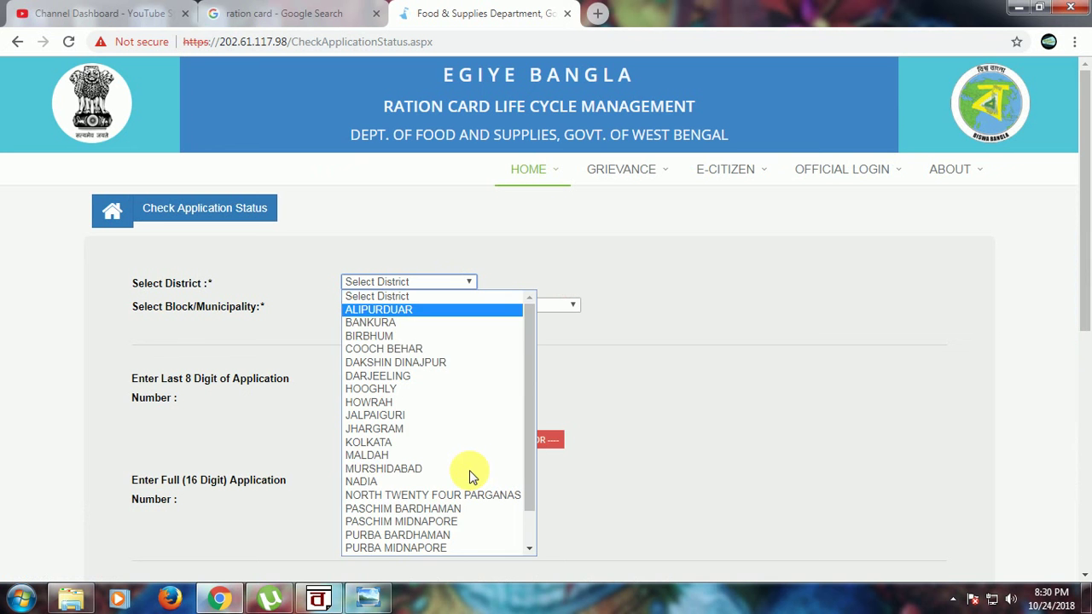
scroll(422, 538, down, 1)
click(422, 536)
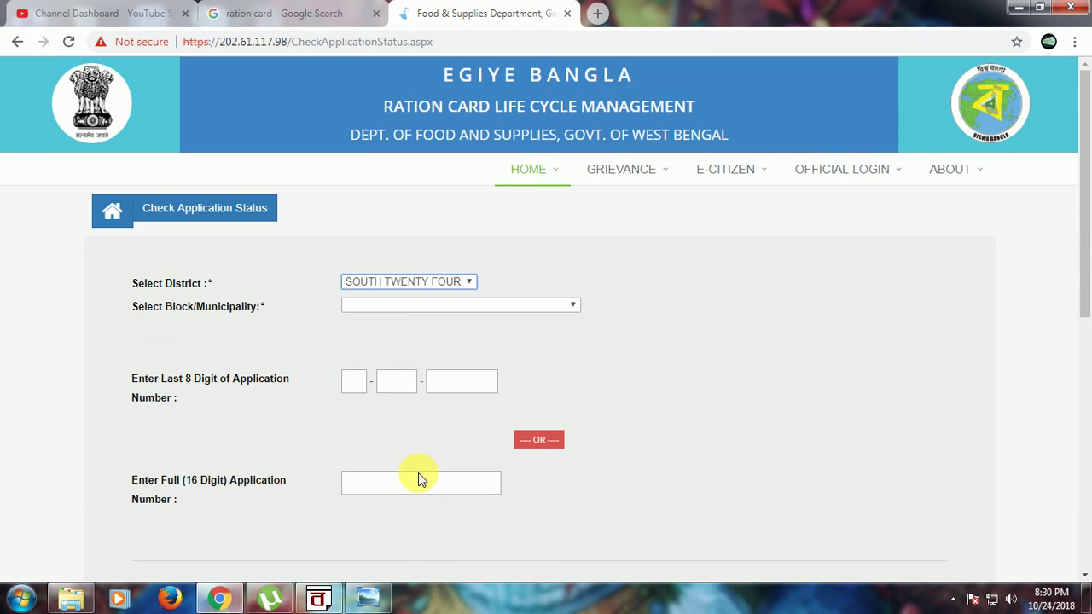
click(496, 306)
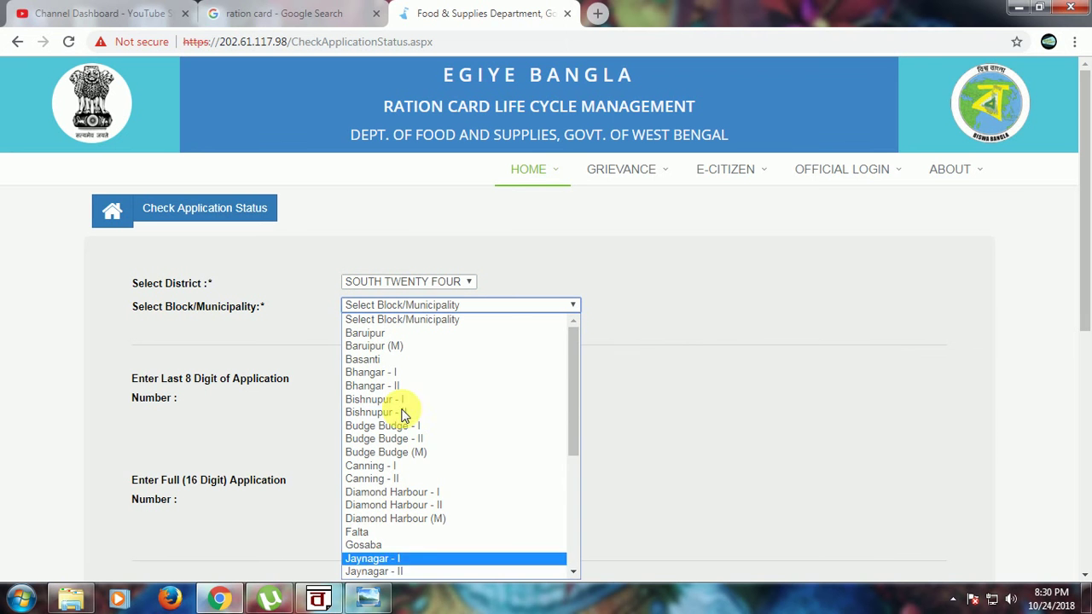
scroll(524, 437, down, 5)
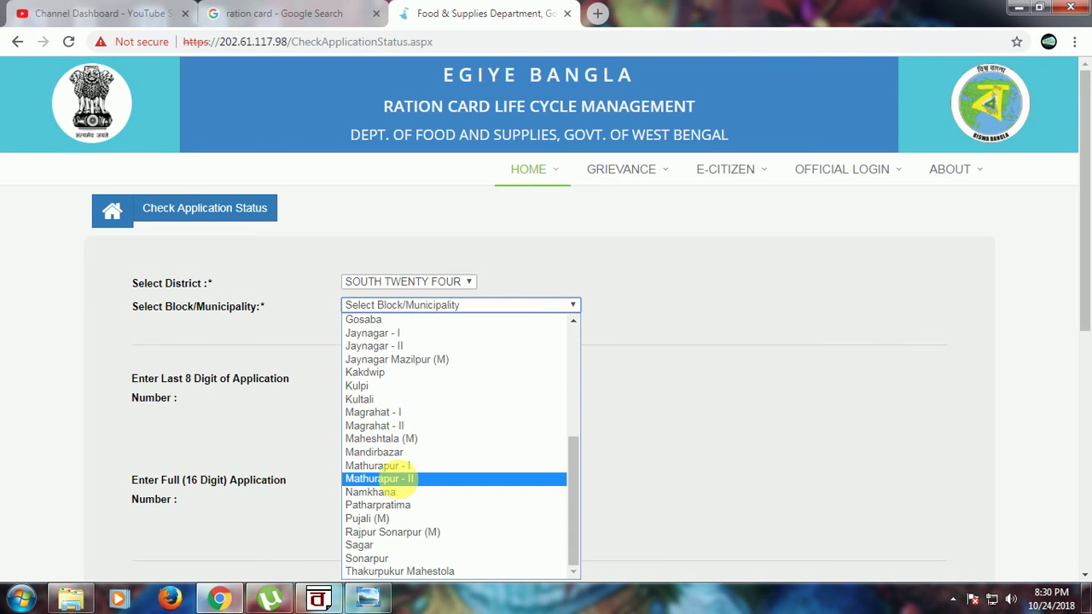
click(399, 479)
Step: Go through the application number fields, then return to the Google results tab
click(370, 396)
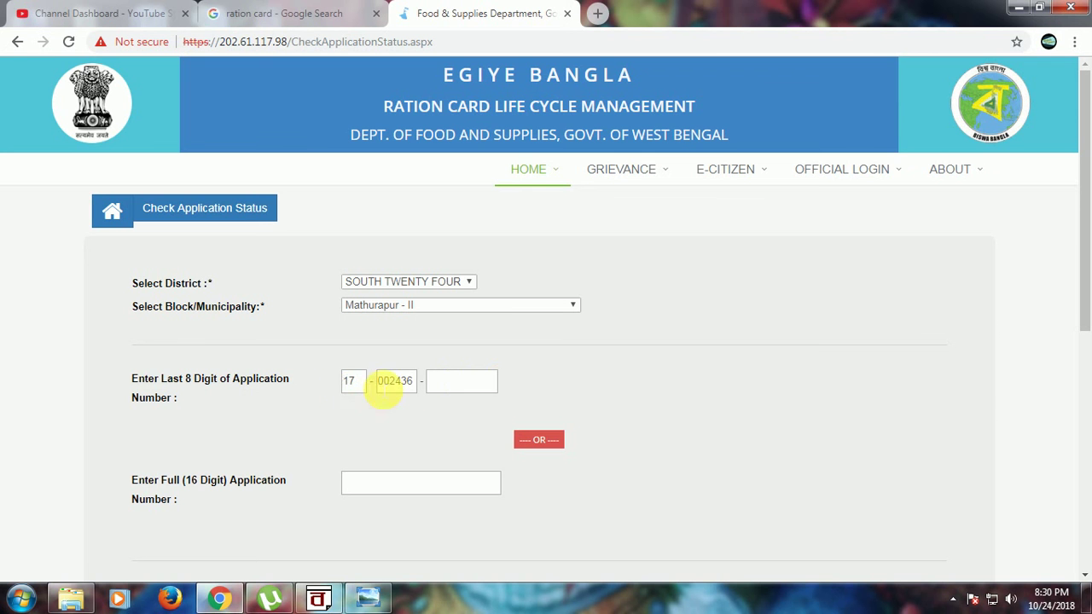
click(443, 385)
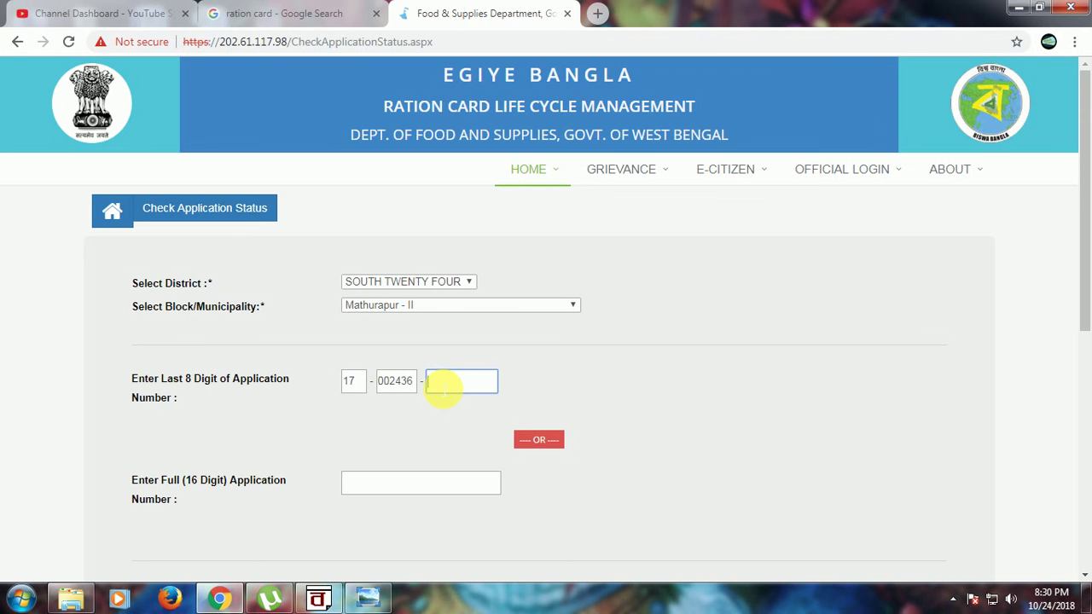
scroll(670, 397, down, 2)
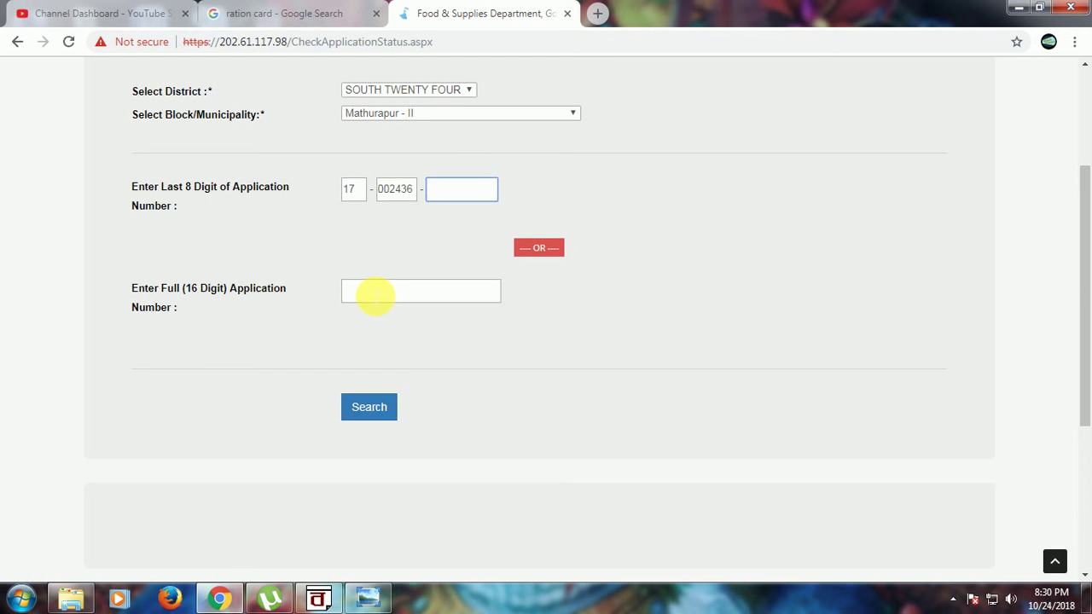
click(375, 296)
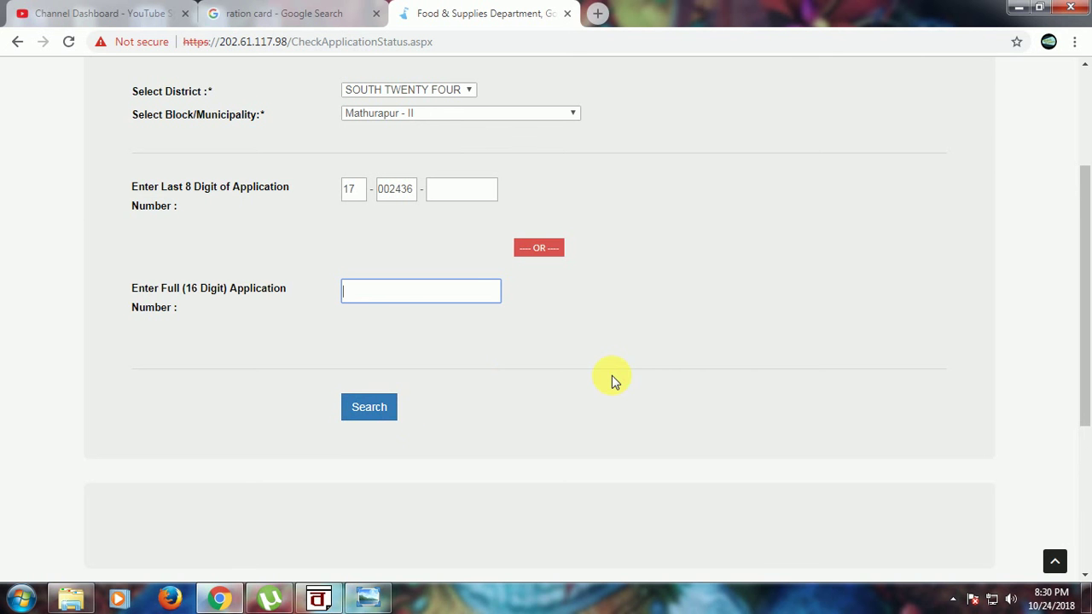
scroll(611, 381, up, 3)
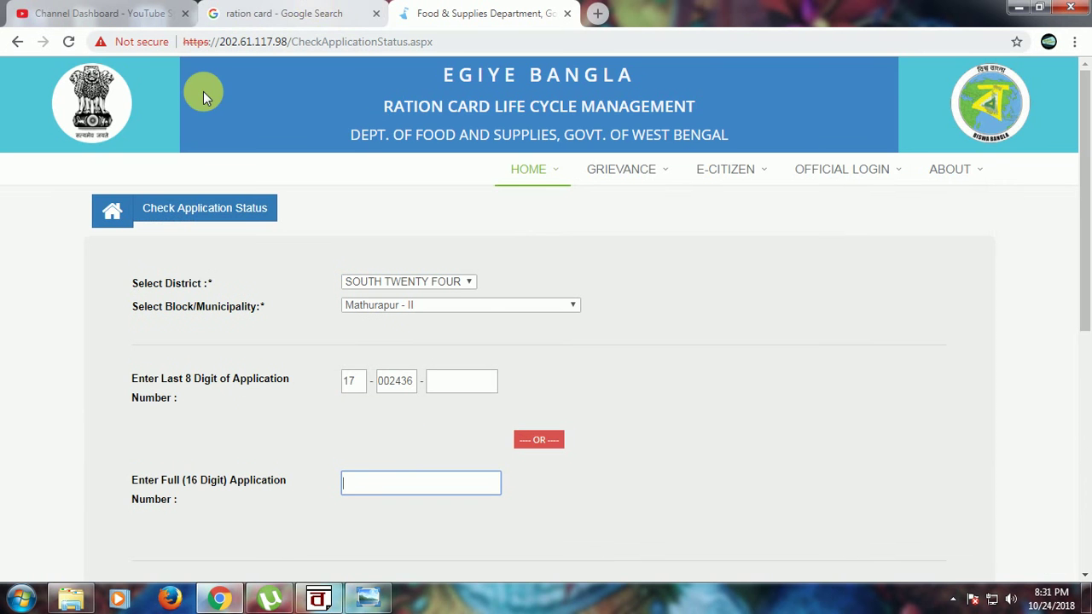
key(ctrl+shift+Tab)
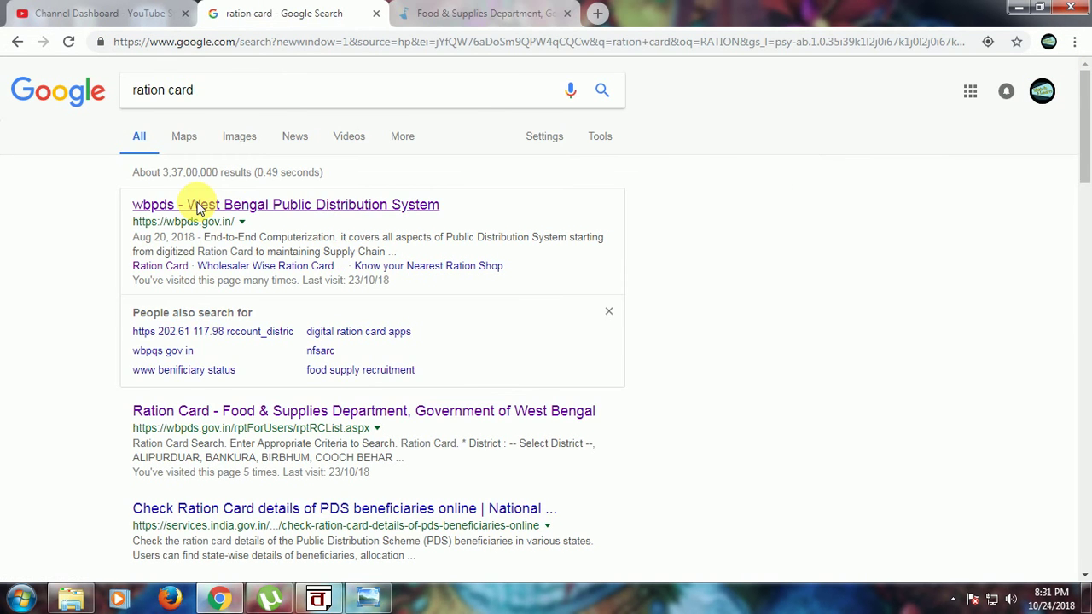
Step: Reopen the WBPDS portal, close the status tab, and open FEATURES > View Forms
click(196, 207)
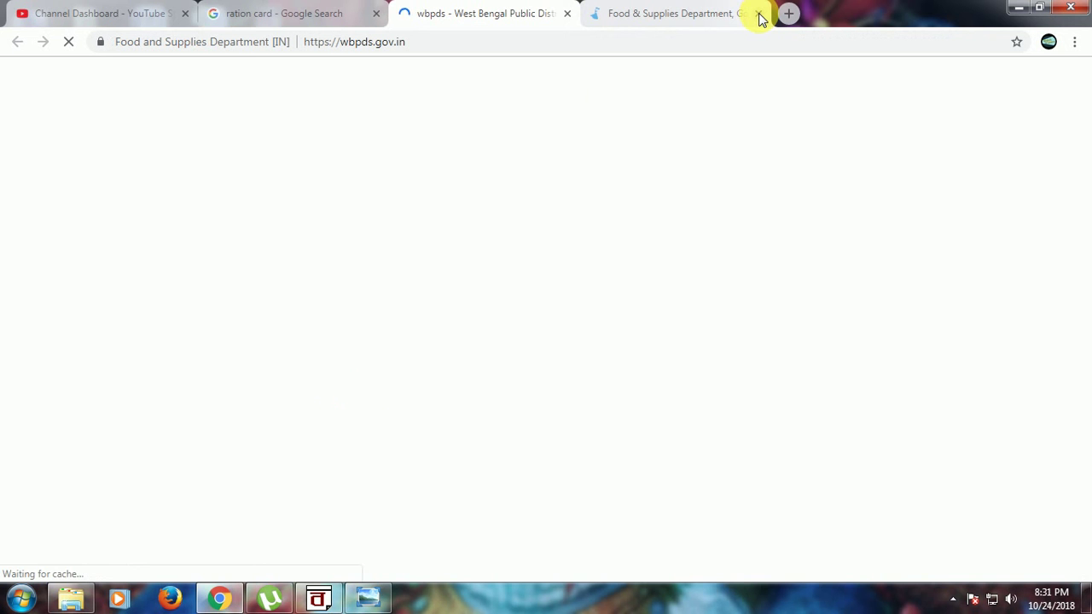
click(761, 14)
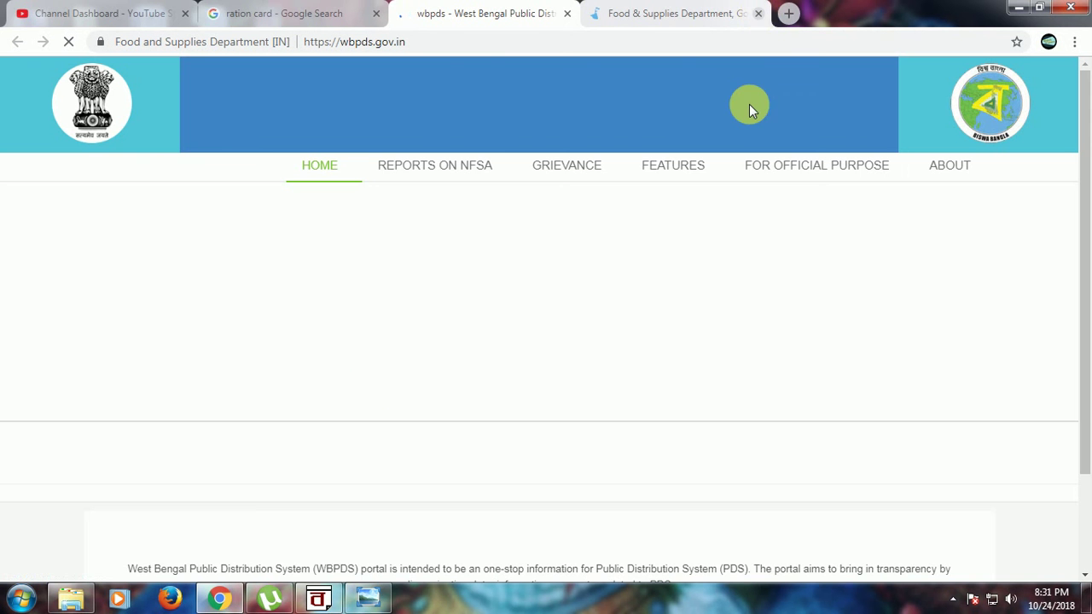
mouse_move(689, 173)
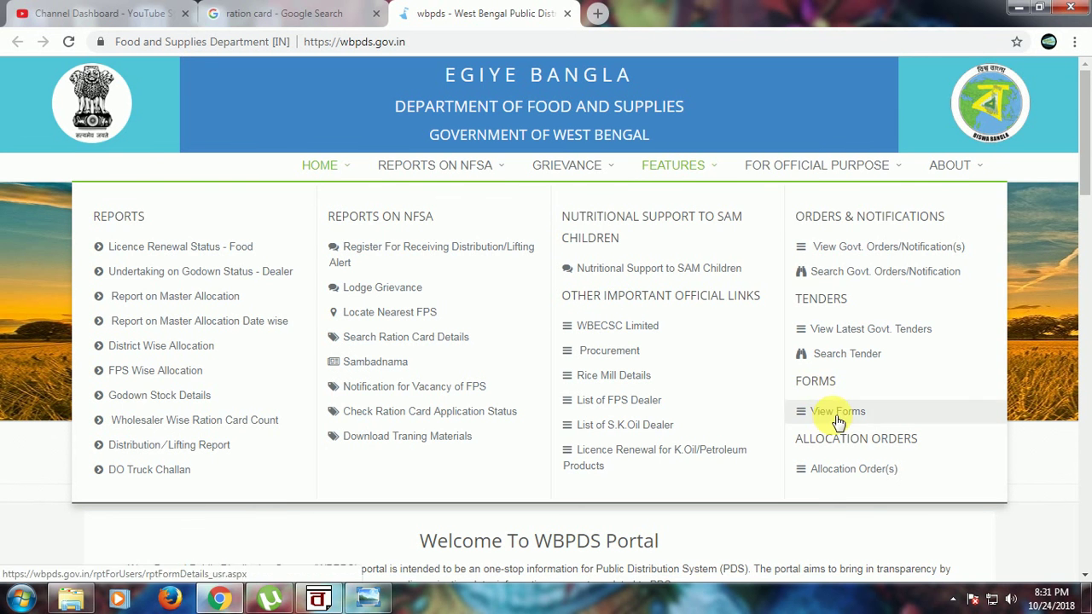
click(839, 420)
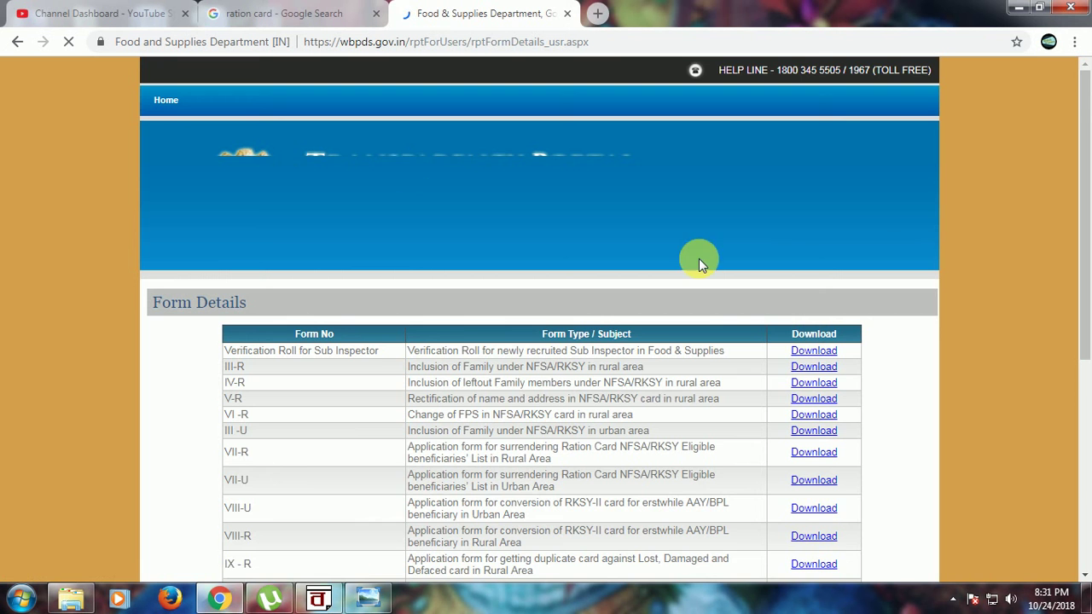
scroll(706, 256, down, 1)
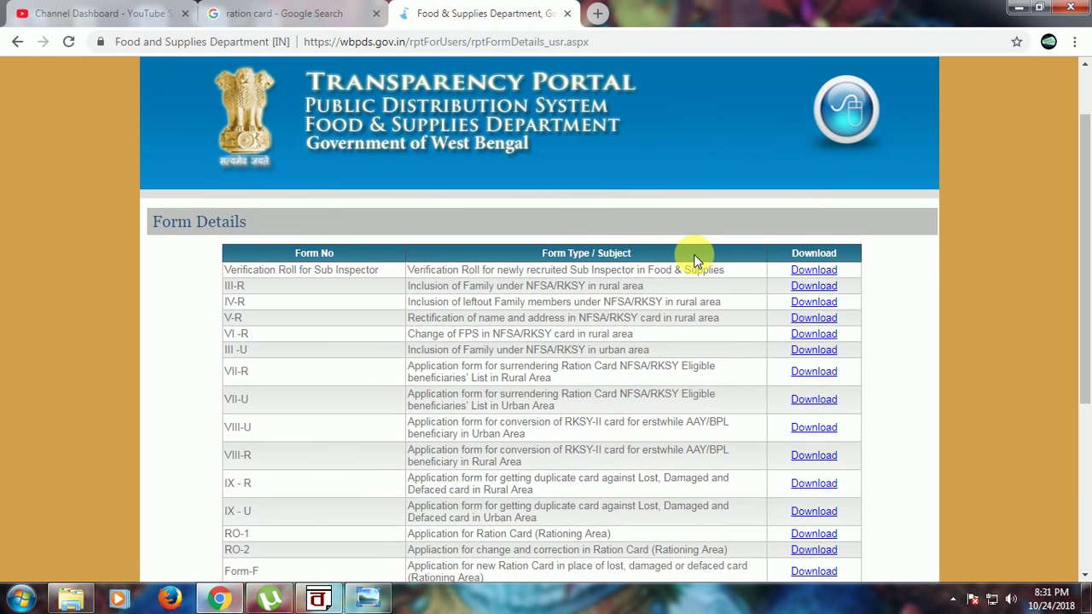
scroll(692, 253, down, 2)
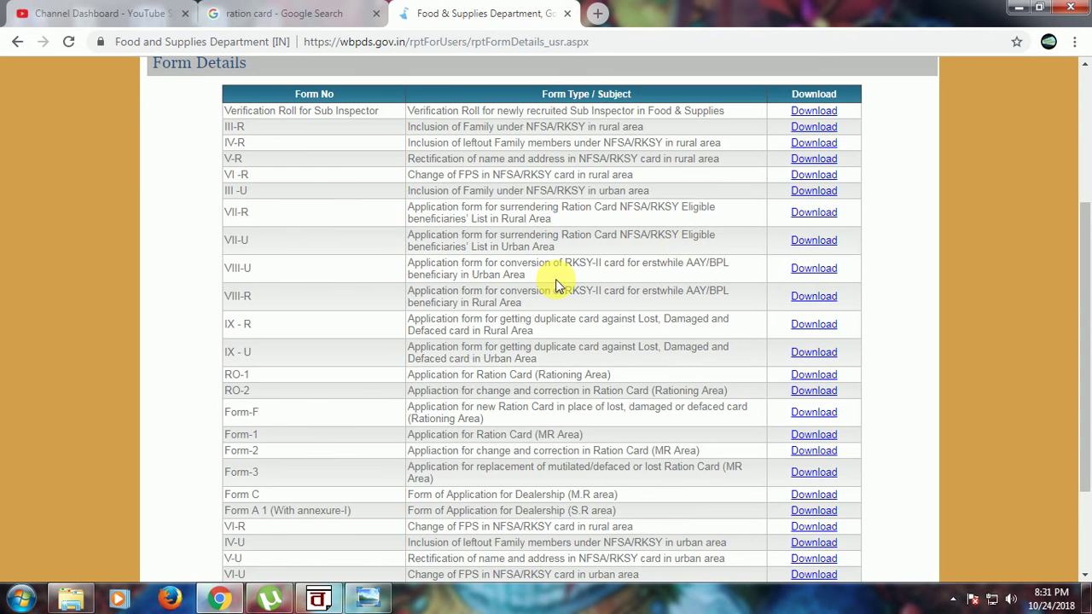
scroll(555, 279, up, 2)
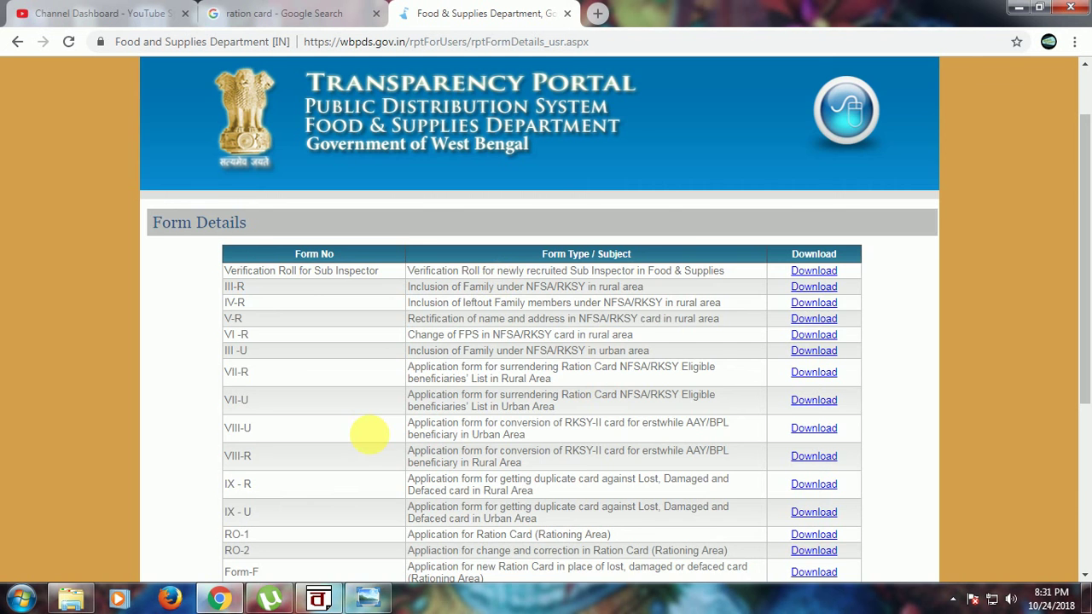
scroll(368, 435, down, 2)
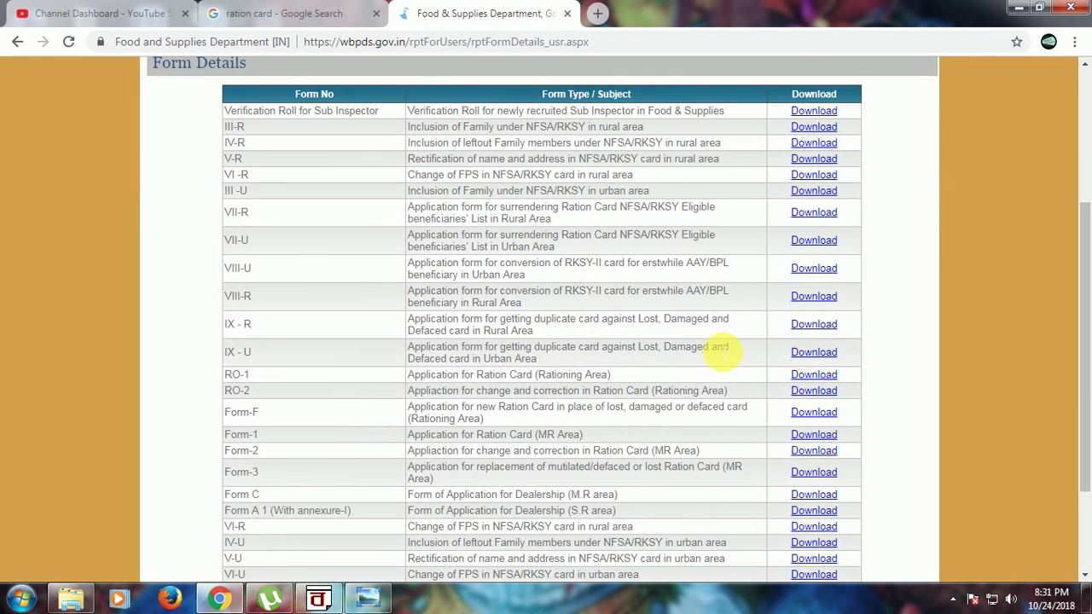
scroll(721, 350, down, 2)
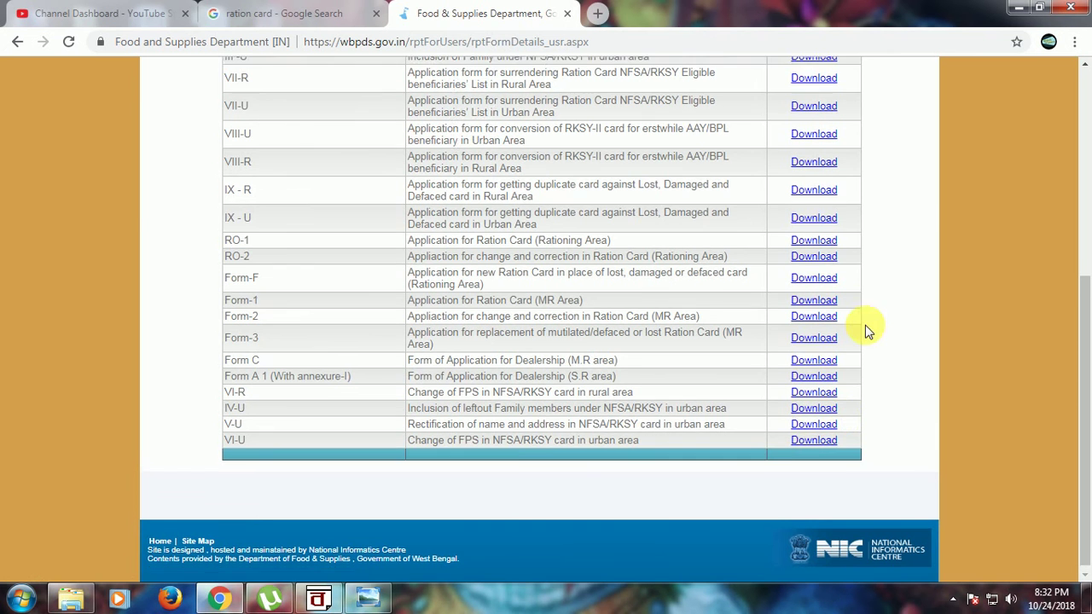
scroll(853, 324, up, 4)
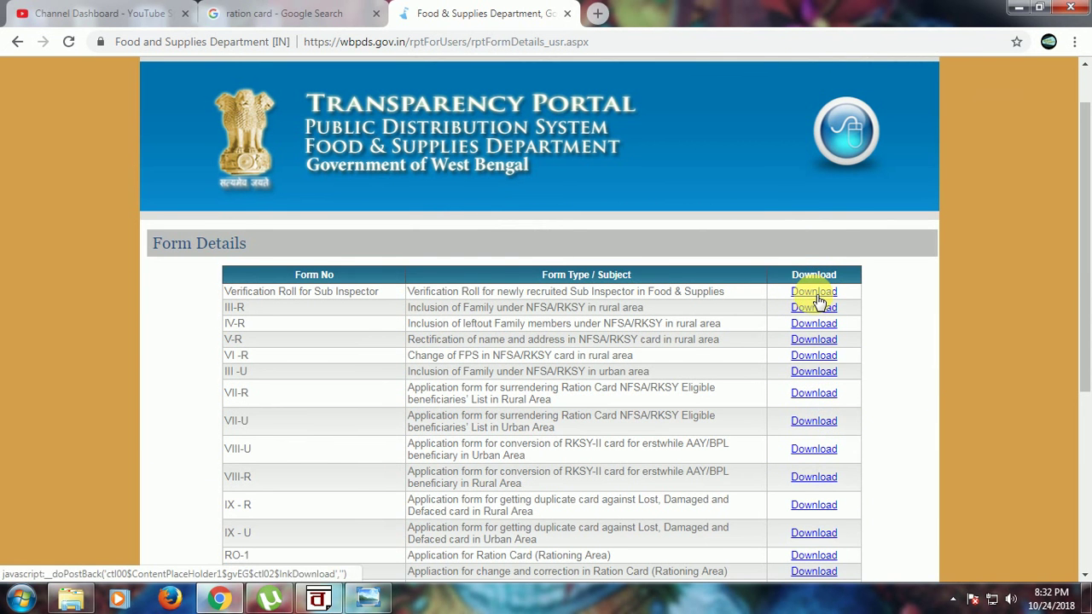